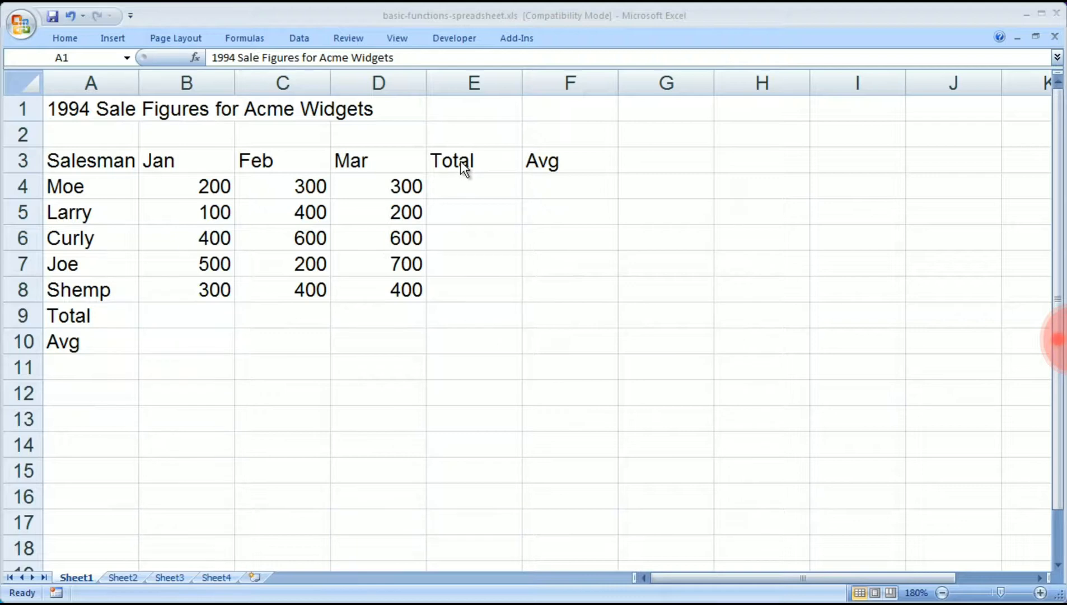
Enter the formula =SUM(B4:D4) in cell E4 to total the first salesman's January to March sales.
{"action": "left_click", "coordinate": [466, 162]}
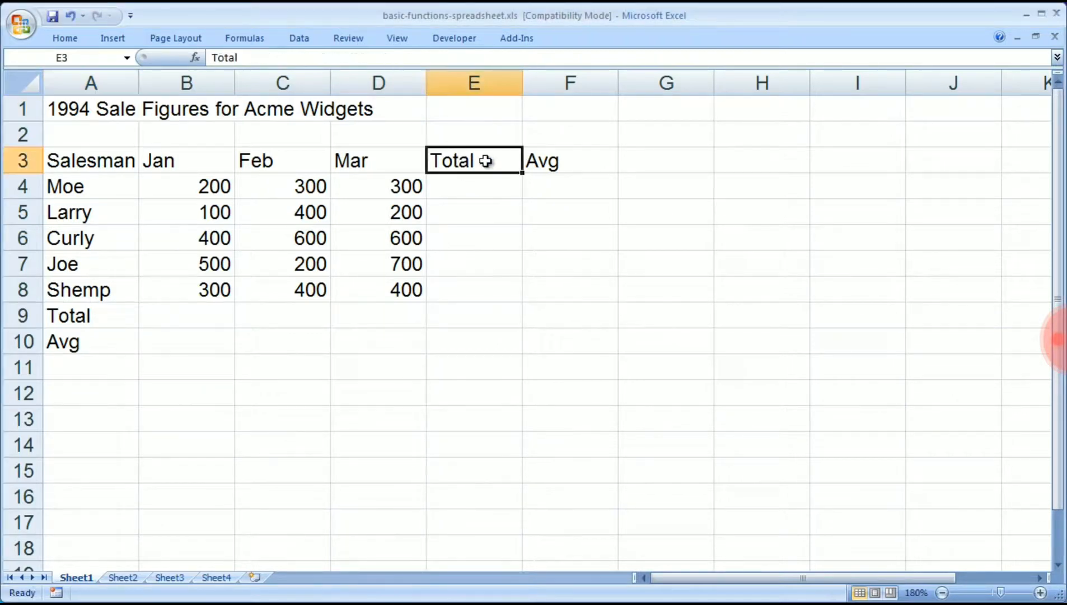
{"action": "left_click", "coordinate": [596, 161]}
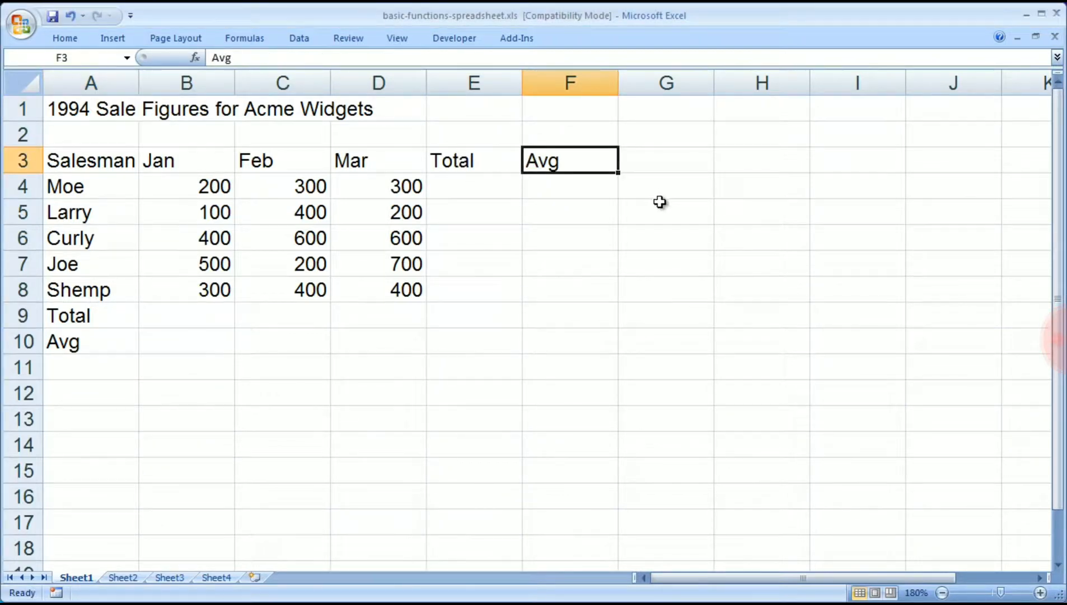
{"action": "left_click", "coordinate": [473, 189]}
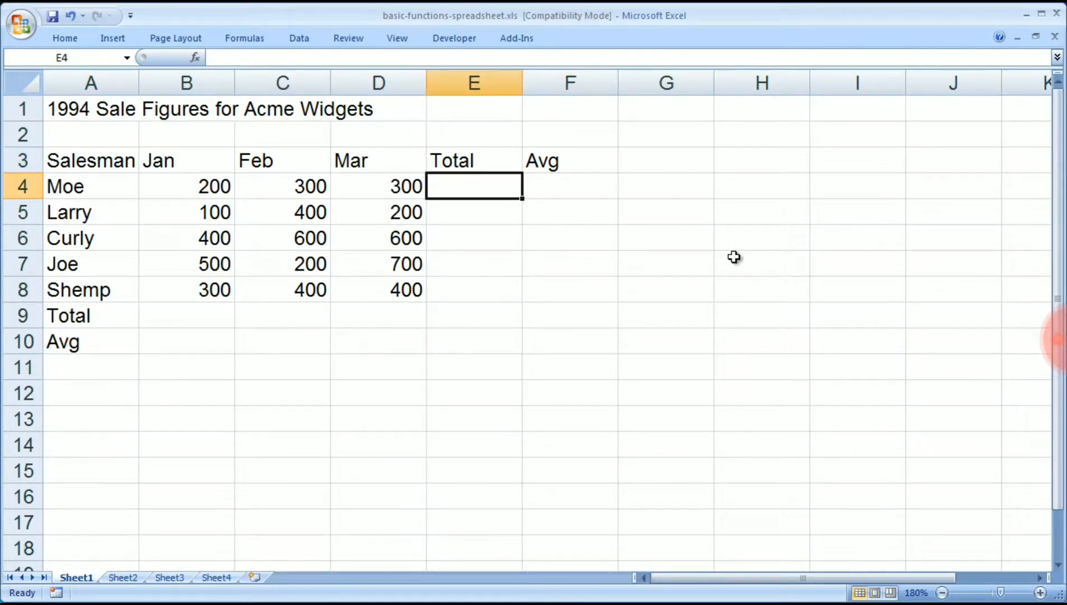
{"action": "type", "text": "="}
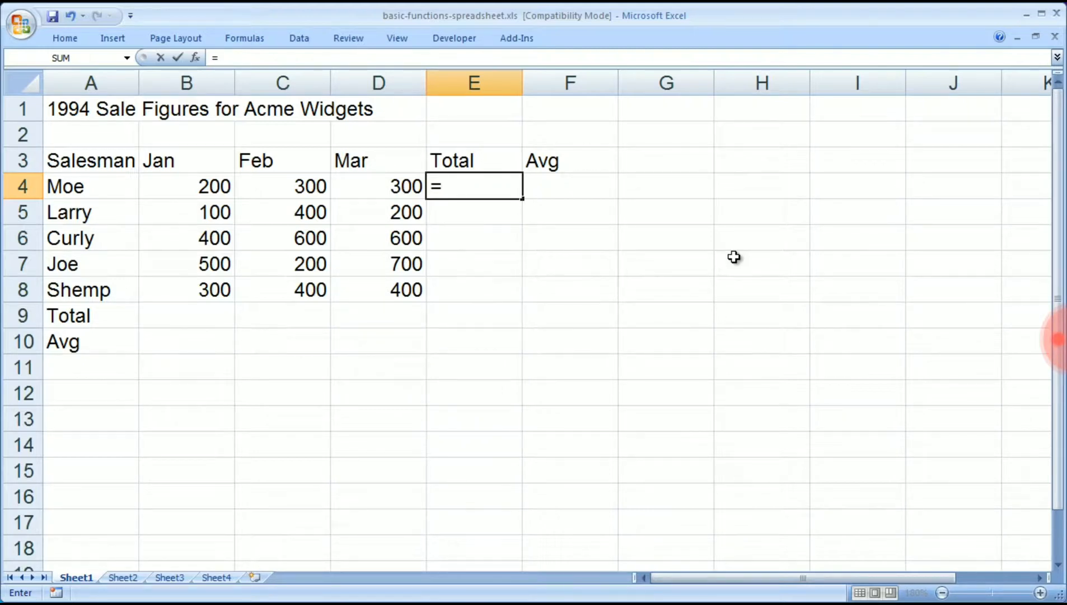
{"action": "type", "text": "sum"}
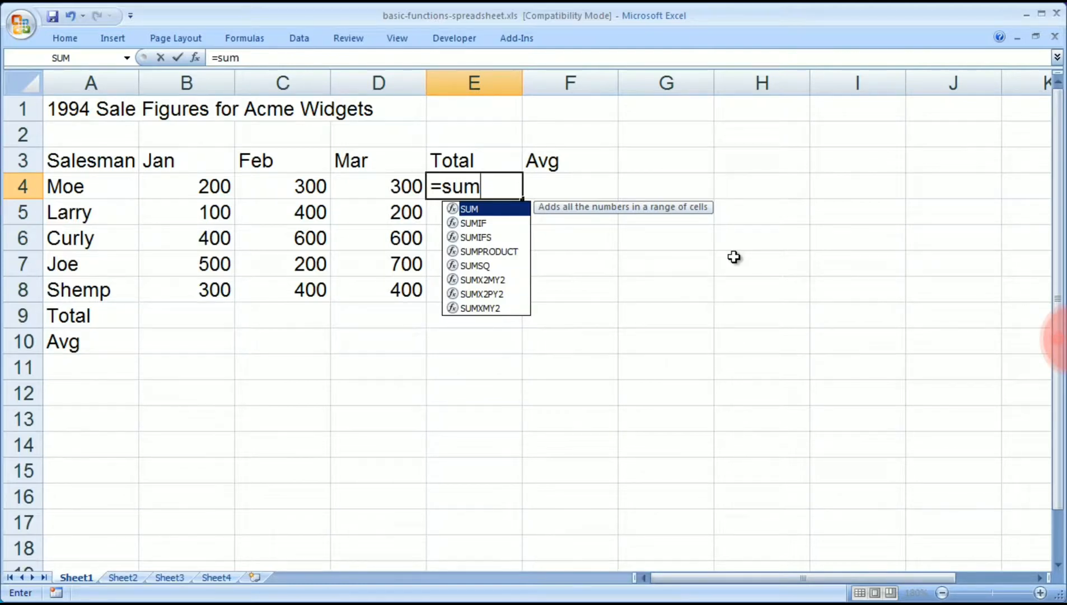
{"action": "type", "text": "("}
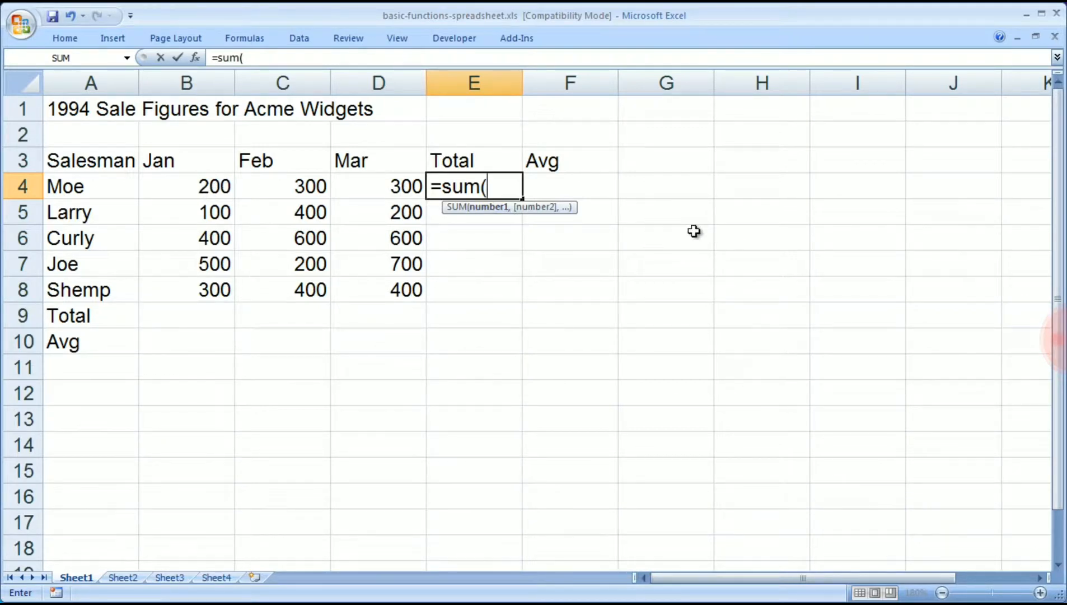
{"action": "type", "text": "b4:d4"}
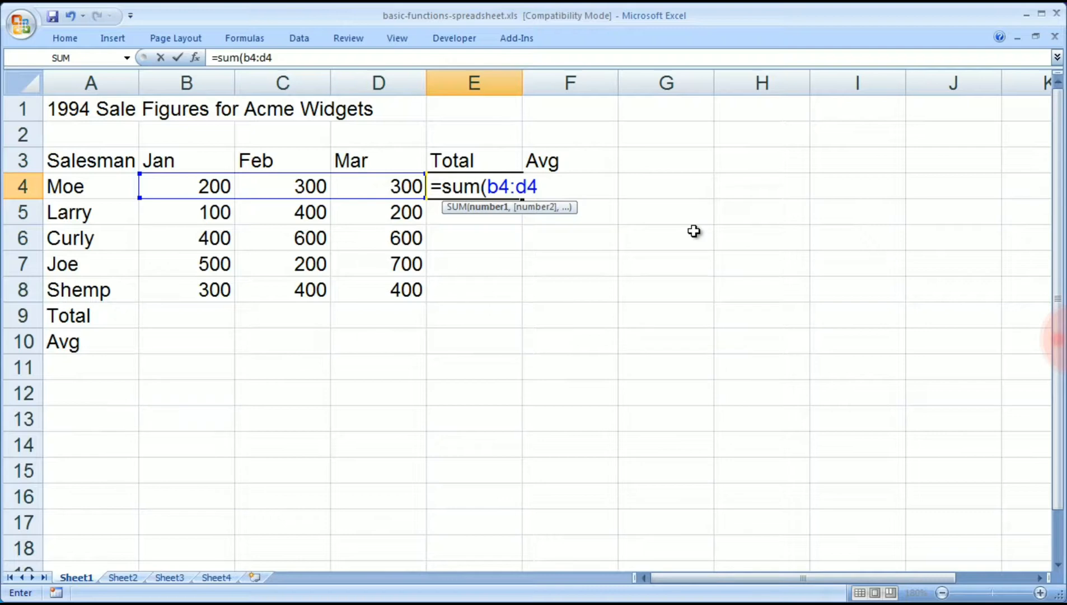
{"action": "type", "text": ")"}
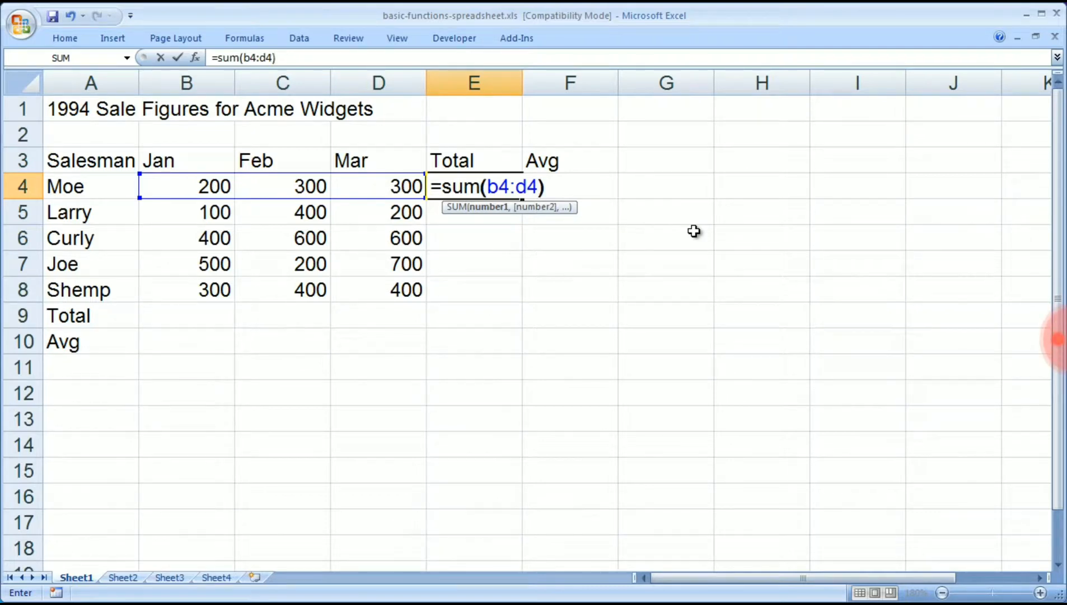
{"action": "key", "text": "Return"}
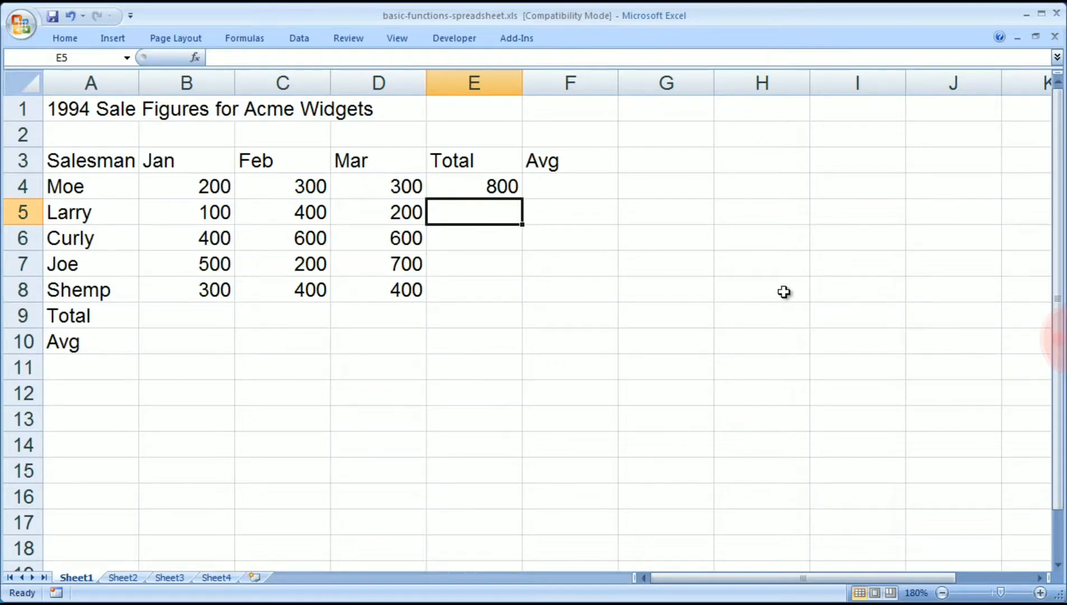
Enter the formula =AVERAGE(B4:D4) in cell F4 to average the first salesman's January to March sales.
{"action": "left_click", "coordinate": [565, 186]}
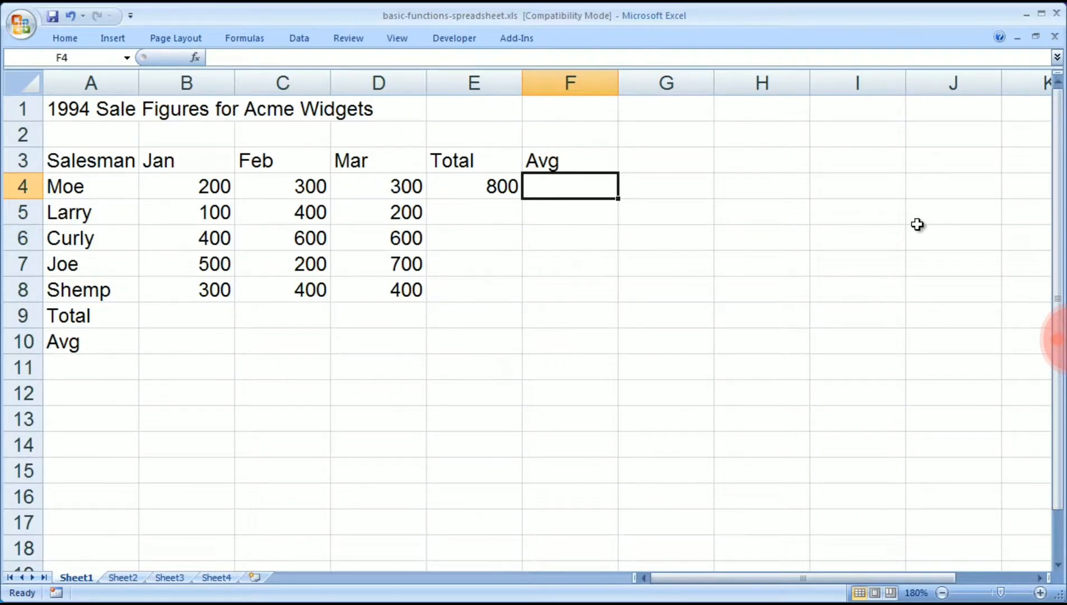
{"action": "type", "text": "="}
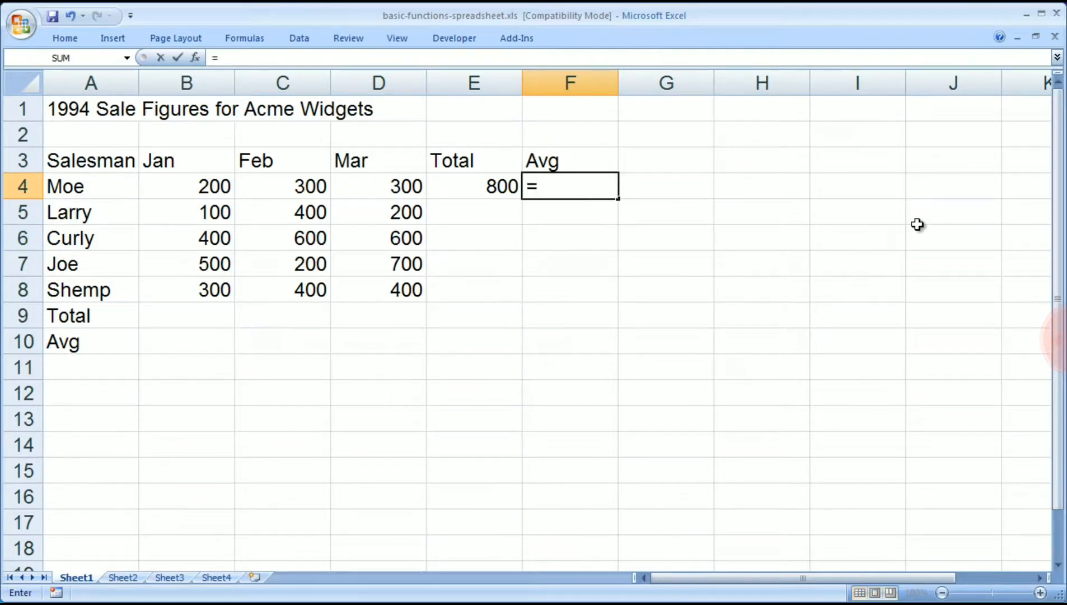
{"action": "type", "text": "average"}
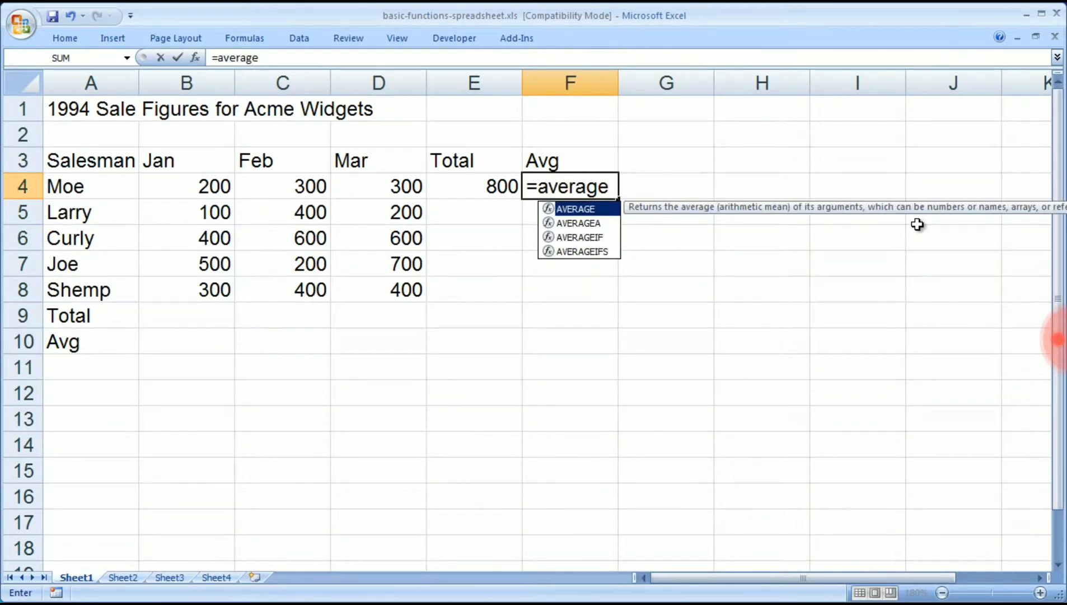
{"action": "type", "text": "("}
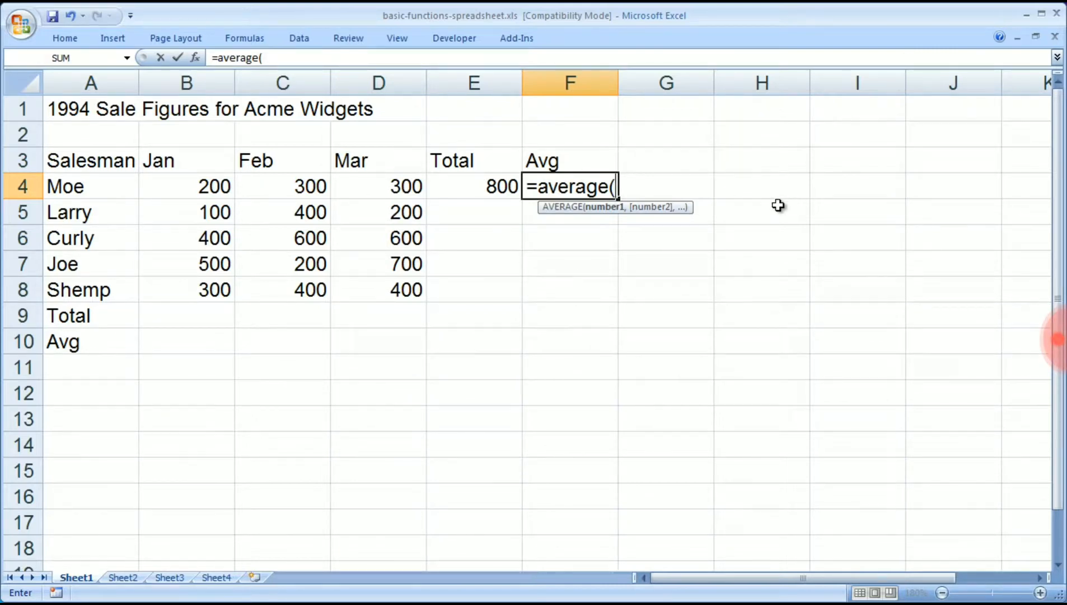
{"action": "type", "text": "b4:d4"}
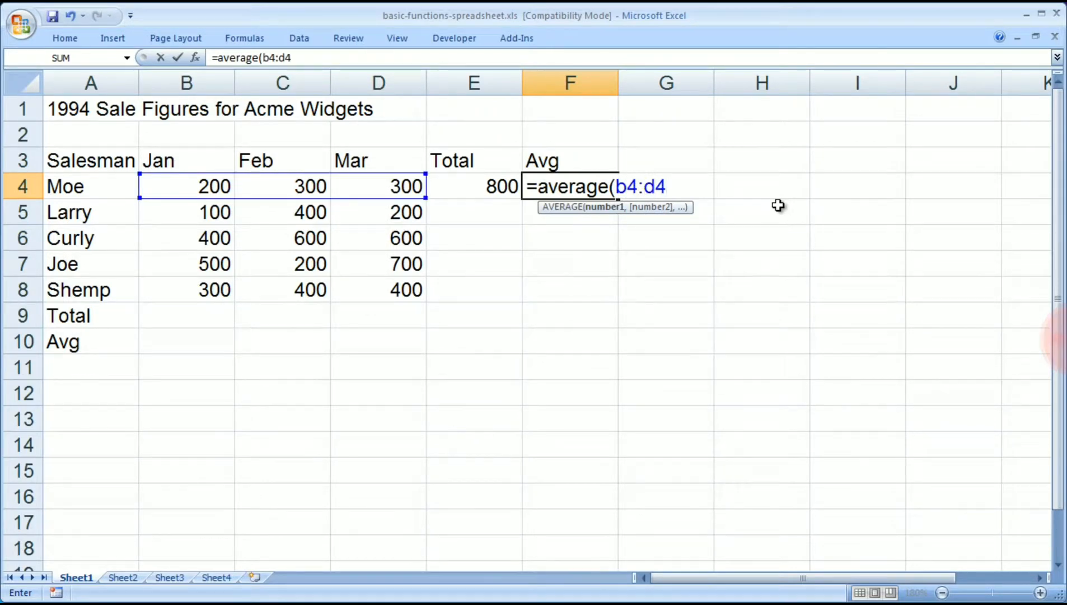
{"action": "key", "text": "BackSpace"}
{"action": "key", "text": "BackSpace"}
{"action": "key", "text": "BackSpace"}
{"action": "key", "text": "BackSpace"}
{"action": "key", "text": "BackSpace"}
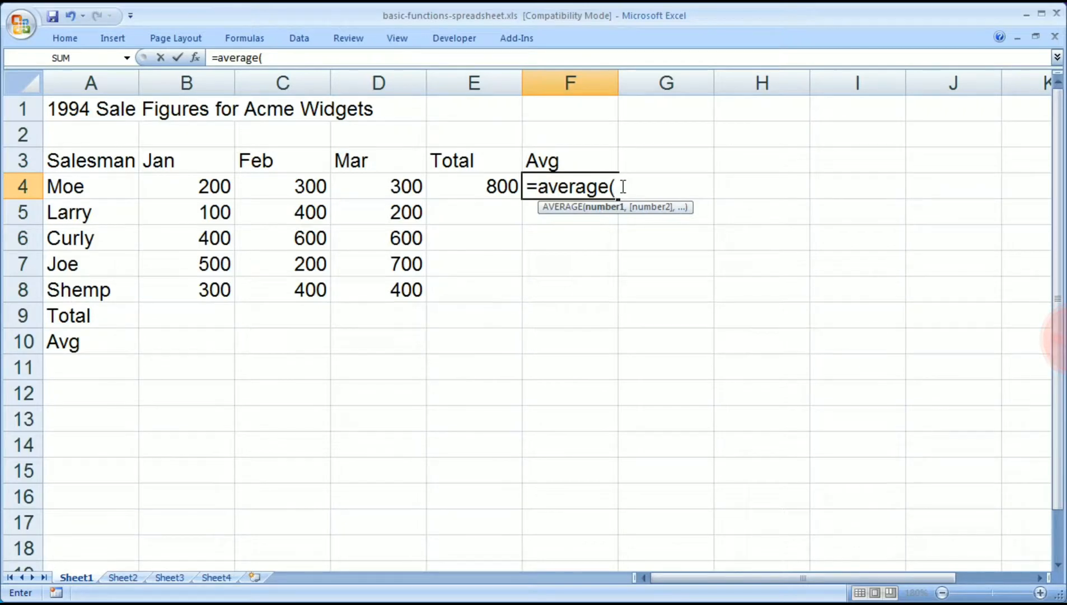
{"action": "left_click_drag", "start_coordinate": [197, 185], "coordinate": [386, 182]}
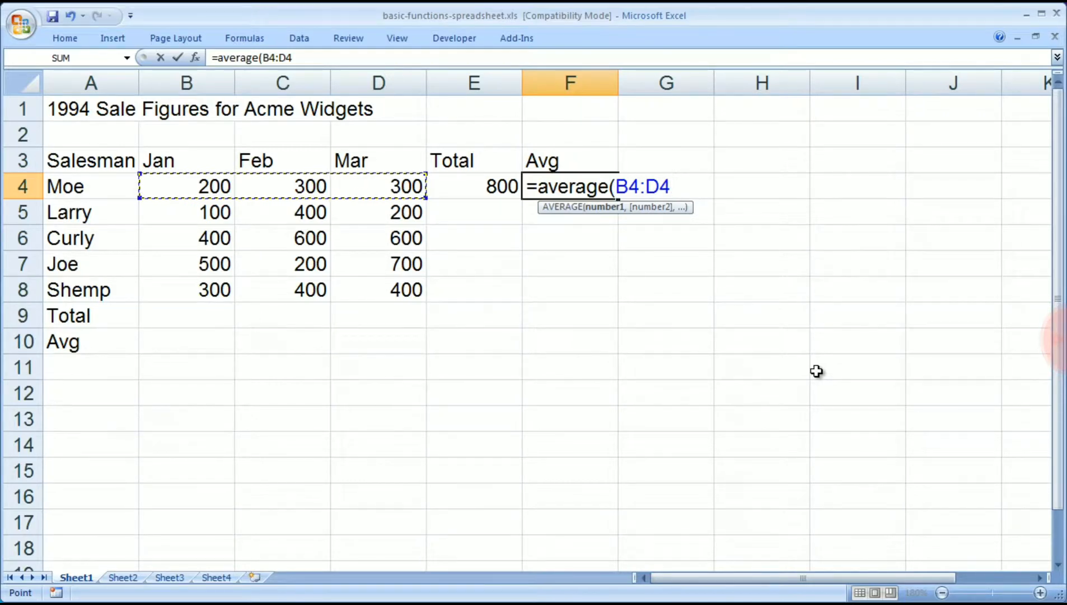
{"action": "type", "text": ")"}
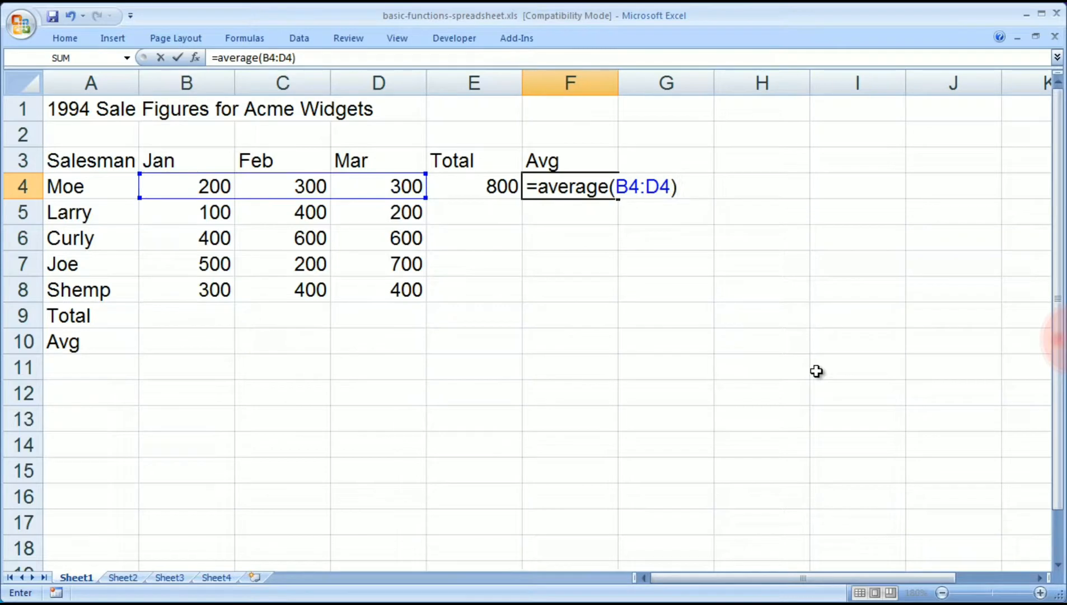
{"action": "key", "text": "Return"}
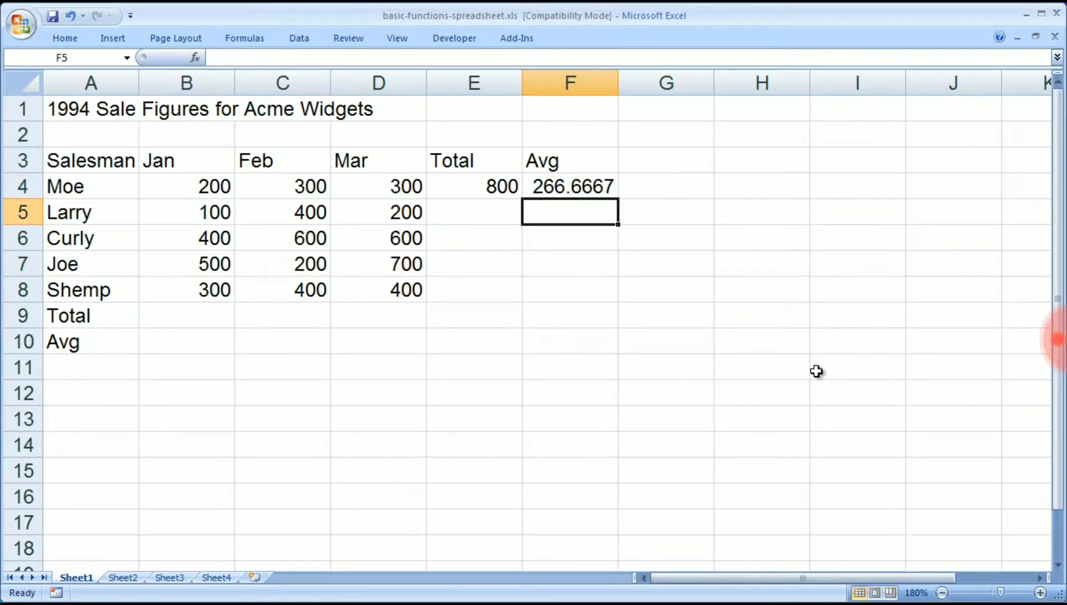
{"action": "left_click_drag", "start_coordinate": [669, 325], "coordinate": [672, 343]}
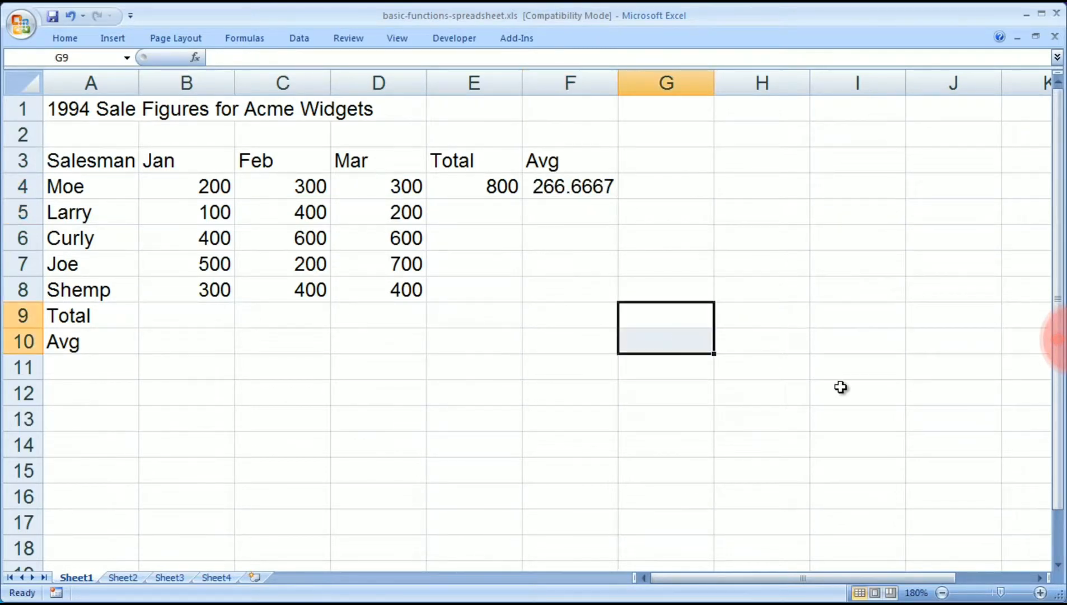
{"action": "left_click", "coordinate": [642, 430]}
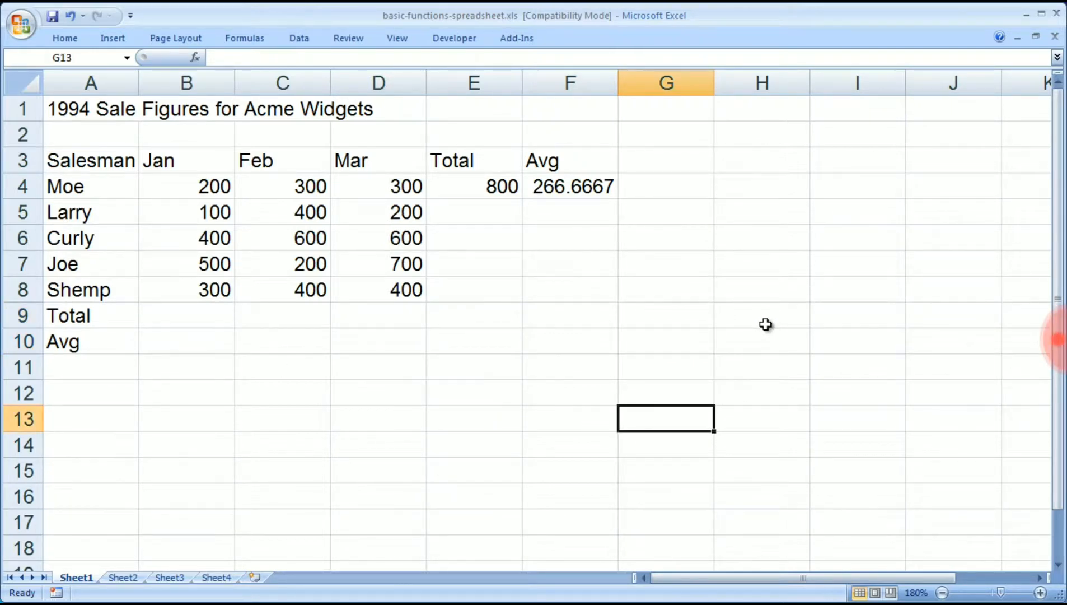
{"action": "left_click", "coordinate": [649, 317]}
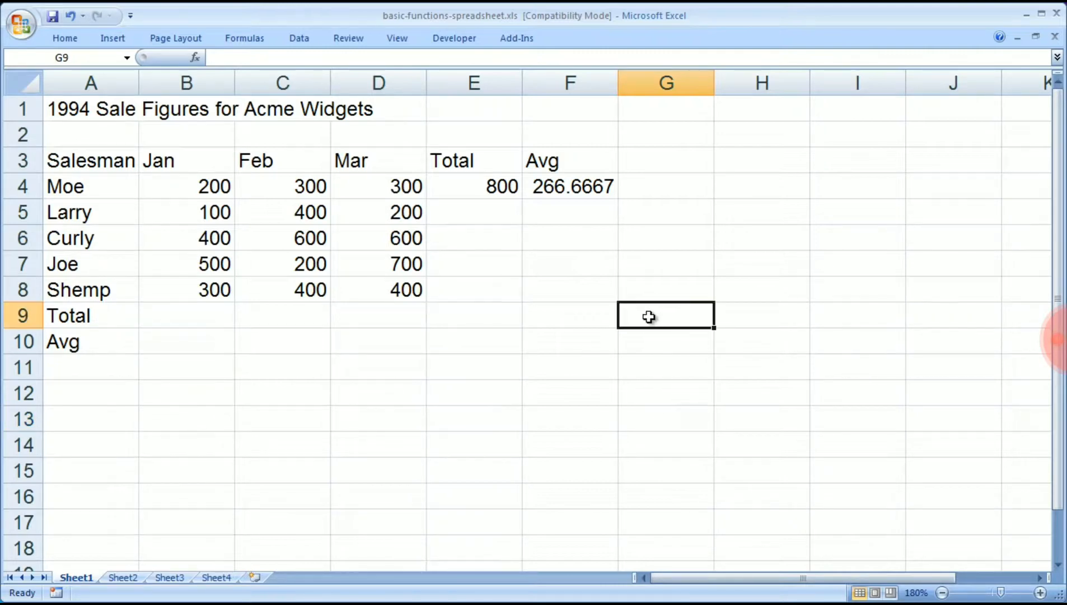
Total the January sales in cell B9 with AutoSum over the range B4:B8.
{"action": "left_click", "coordinate": [199, 314]}
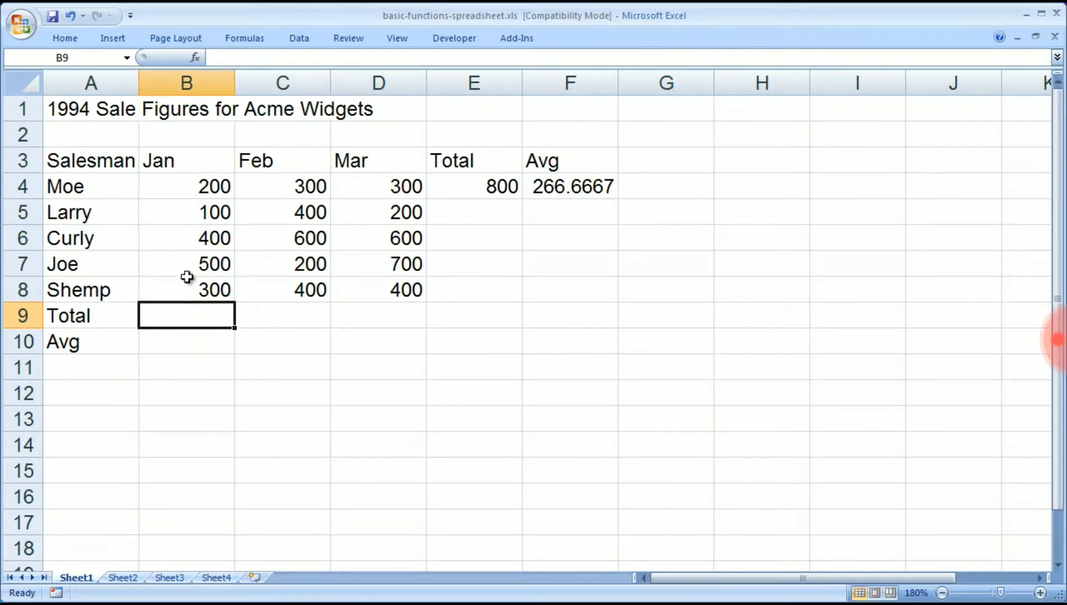
{"action": "left_click", "coordinate": [56, 36]}
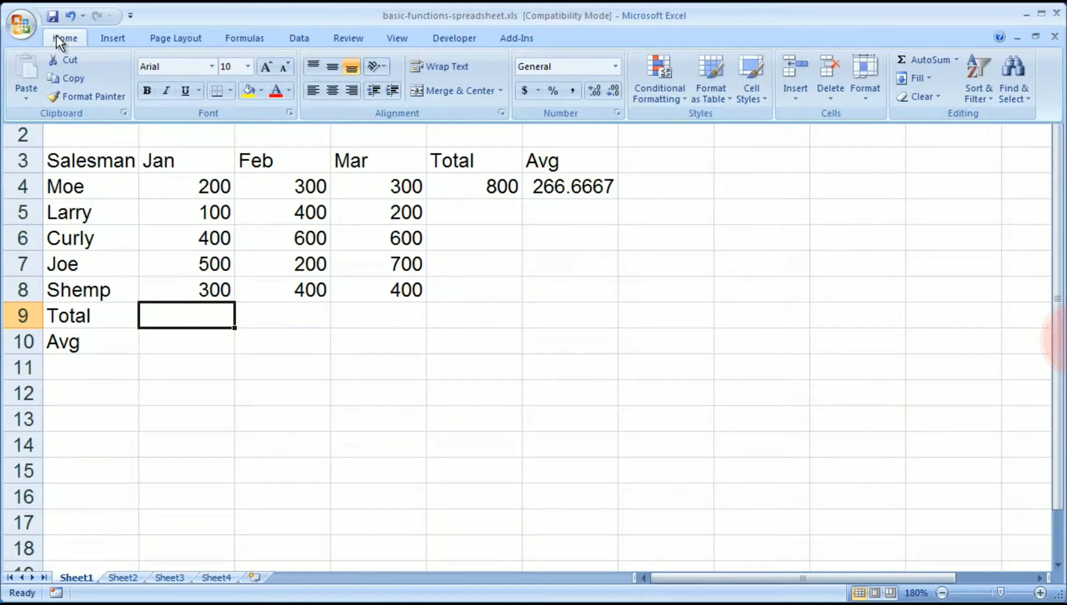
{"action": "left_click", "coordinate": [923, 56]}
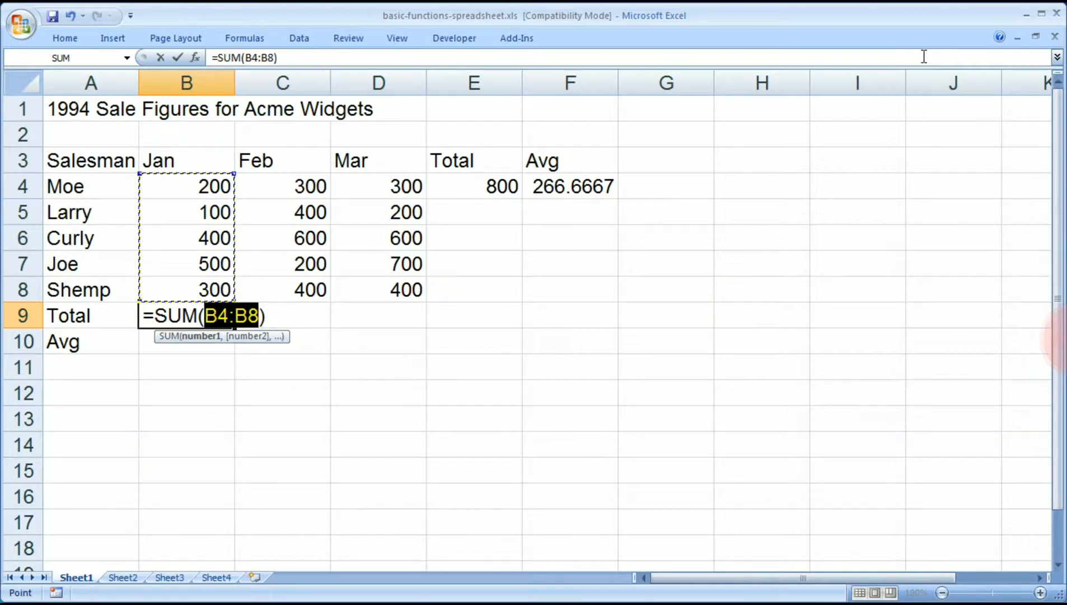
{"action": "key", "text": "Return"}
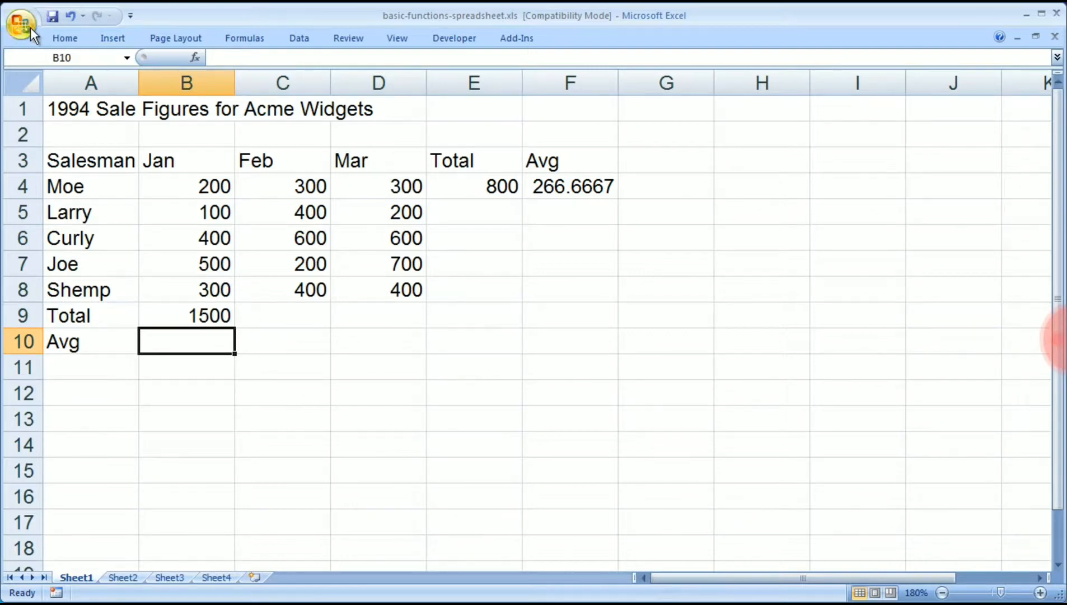
Insert the AutoSum Average function in cell B10 for January, with its range set to B4:B8.
{"action": "left_click", "coordinate": [61, 38]}
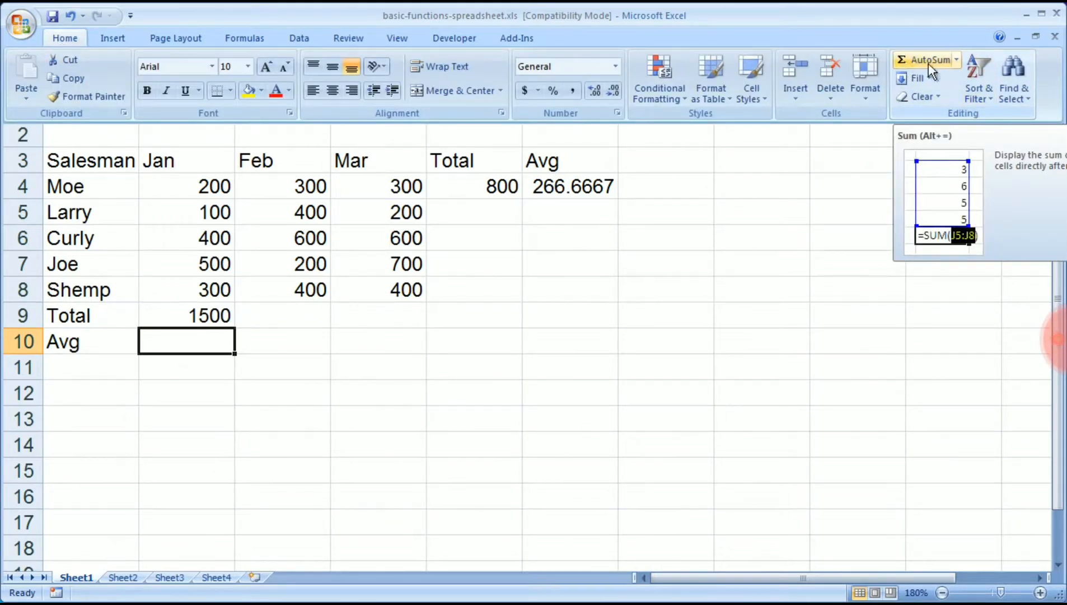
{"action": "left_click", "coordinate": [957, 59]}
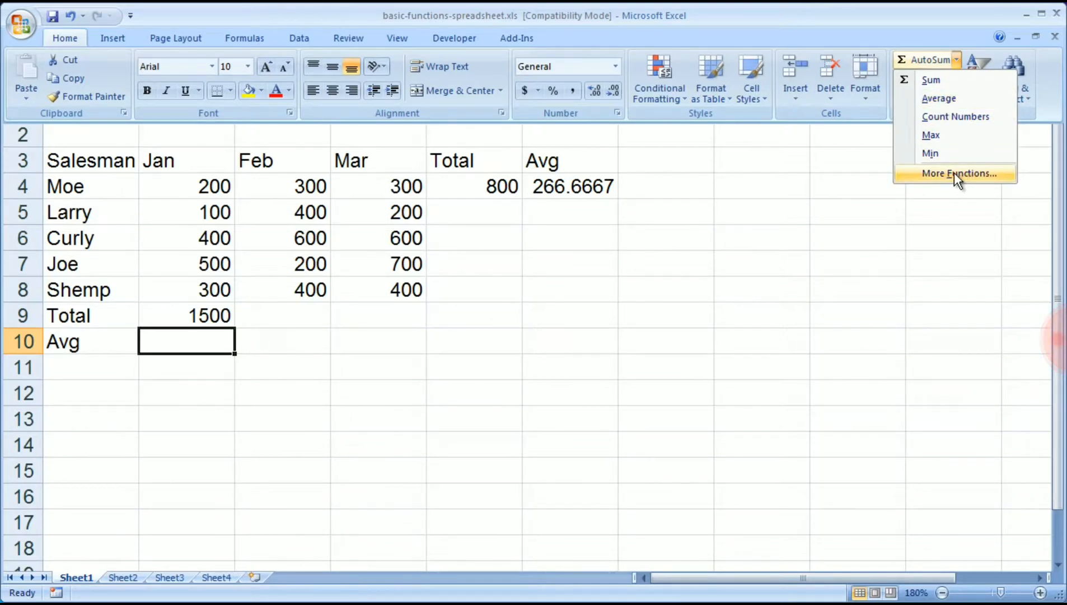
{"action": "left_click", "coordinate": [939, 99]}
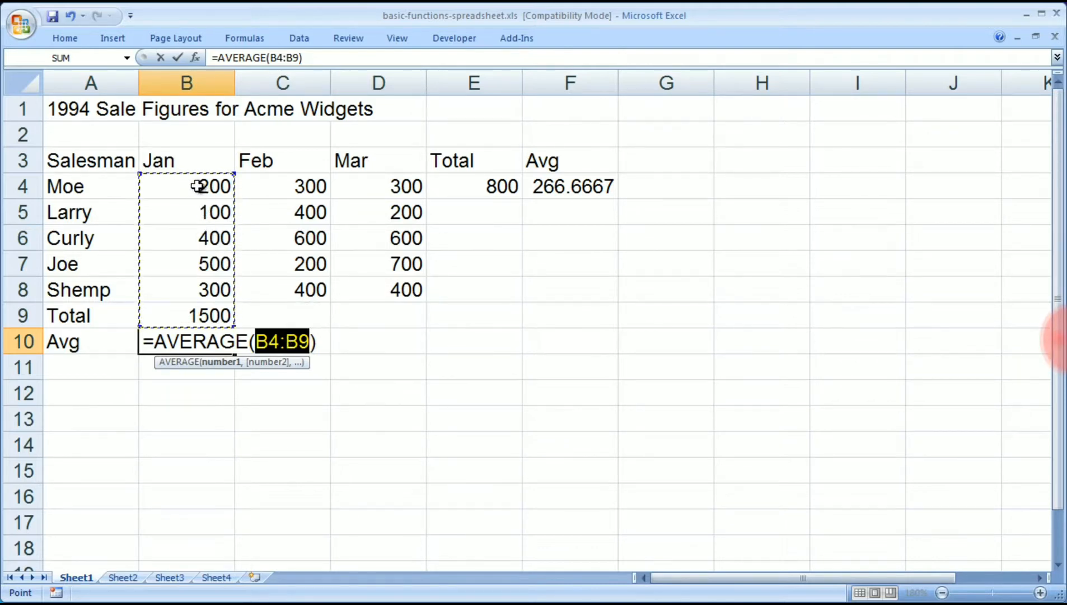
{"action": "left_click_drag", "start_coordinate": [198, 182], "coordinate": [186, 284]}
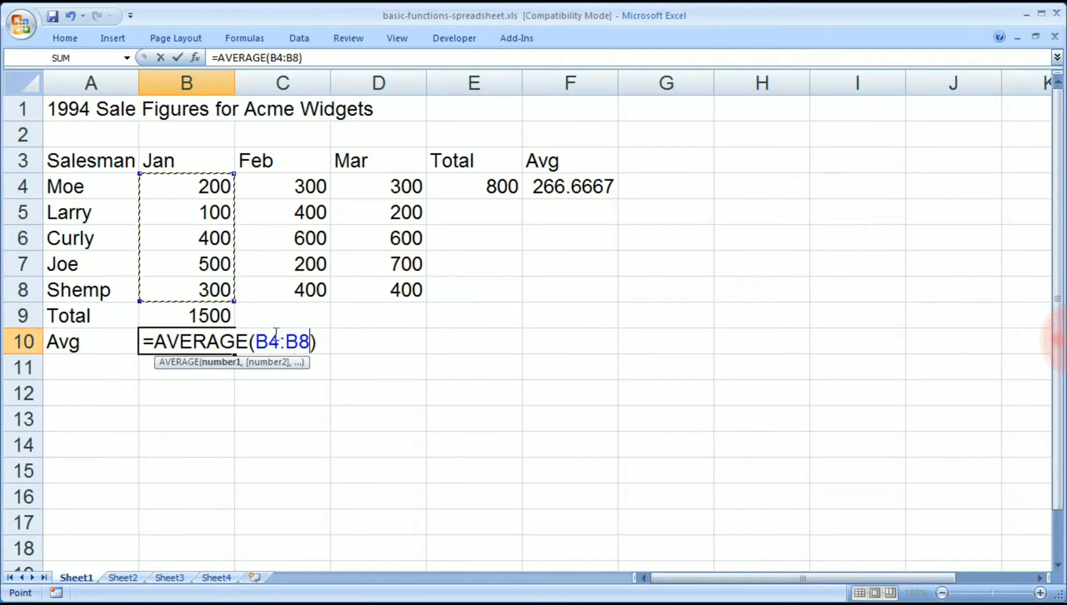
{"action": "key", "text": "Return"}
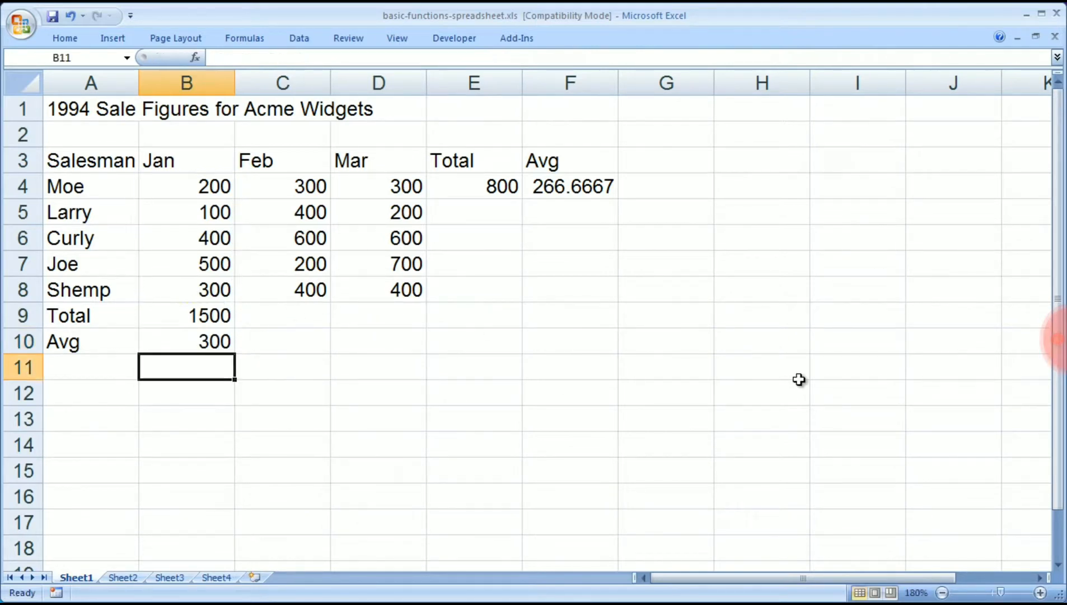
Examine the SUM formula in cell E4 and the cell range it references.
{"action": "left_click", "coordinate": [85, 111]}
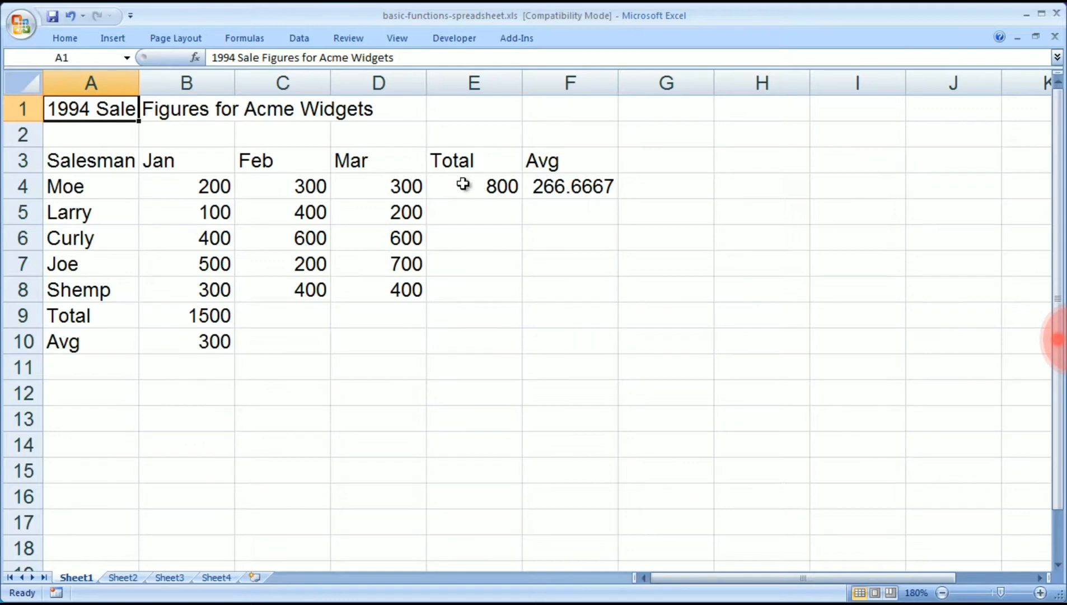
{"action": "left_click", "coordinate": [482, 190]}
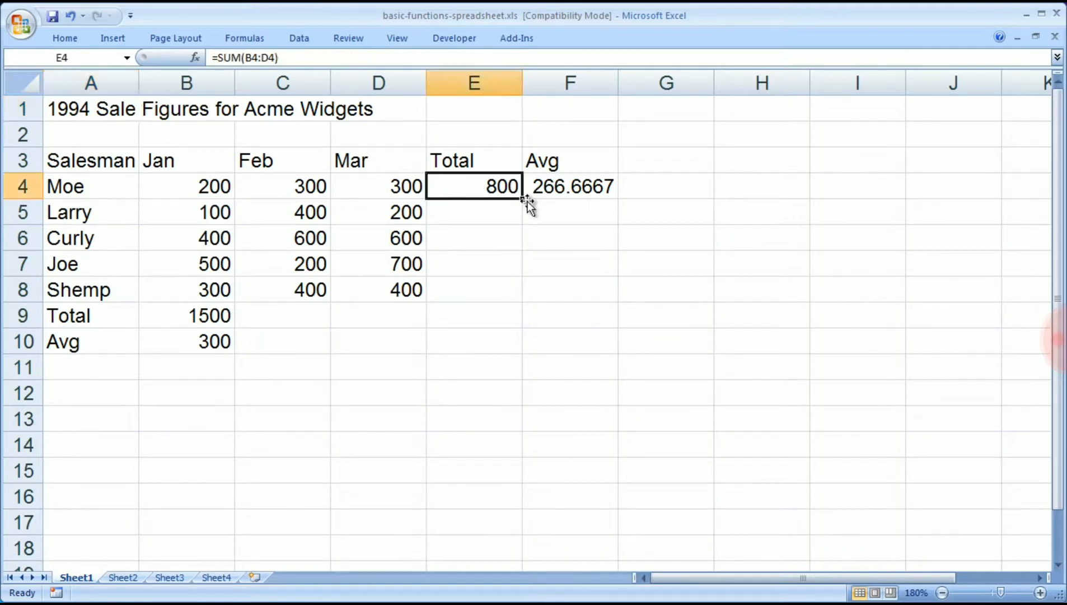
{"action": "double_click", "coordinate": [493, 181]}
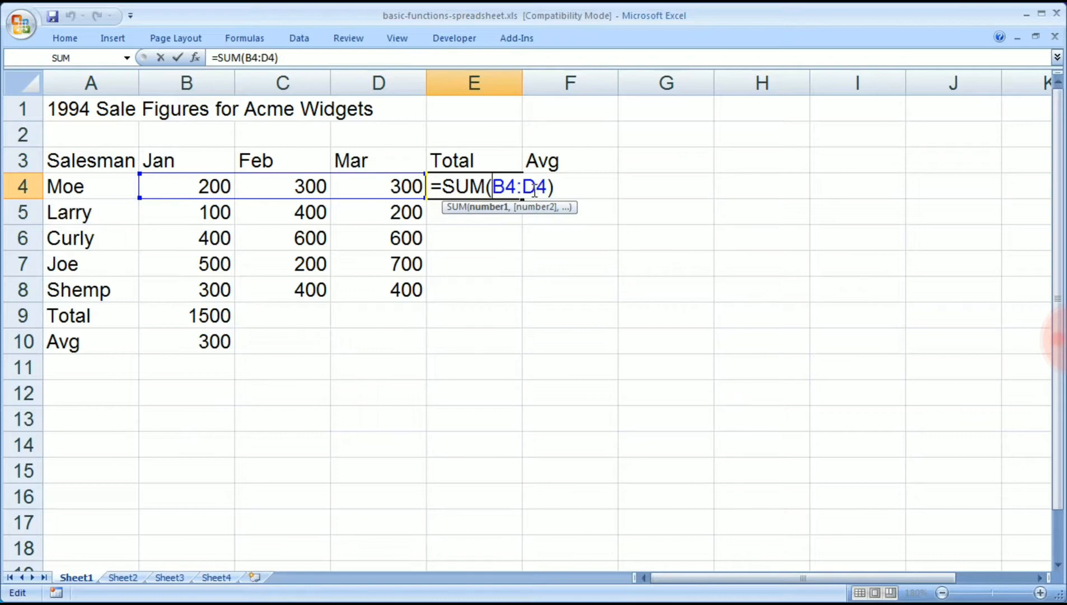
{"action": "key", "text": "Return"}
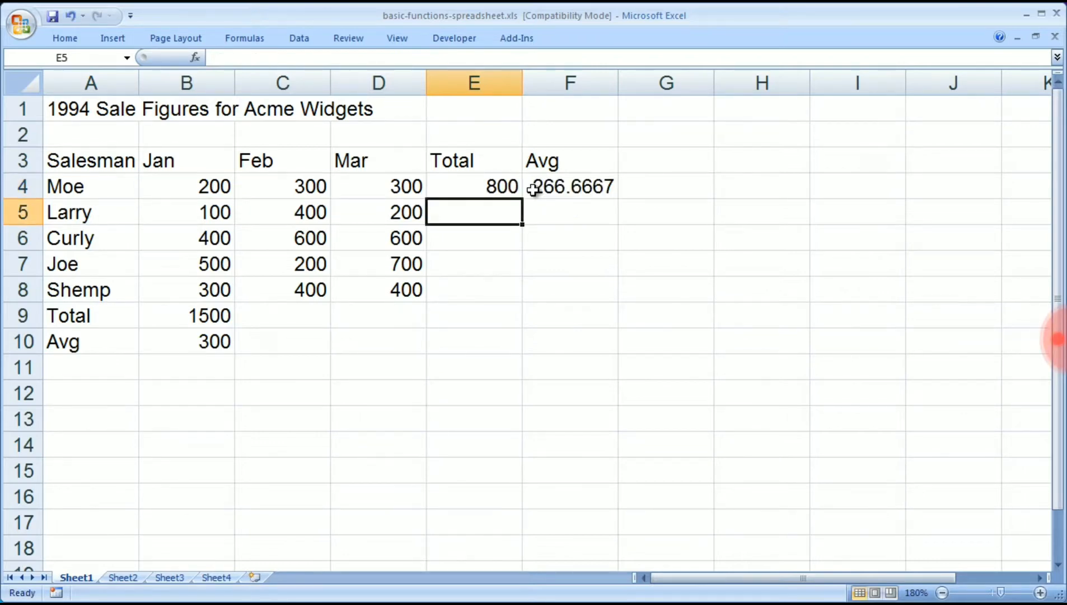
Fill the SUM formula from cell E4 down through E8 to total every salesman's sales.
{"action": "left_click", "coordinate": [454, 188]}
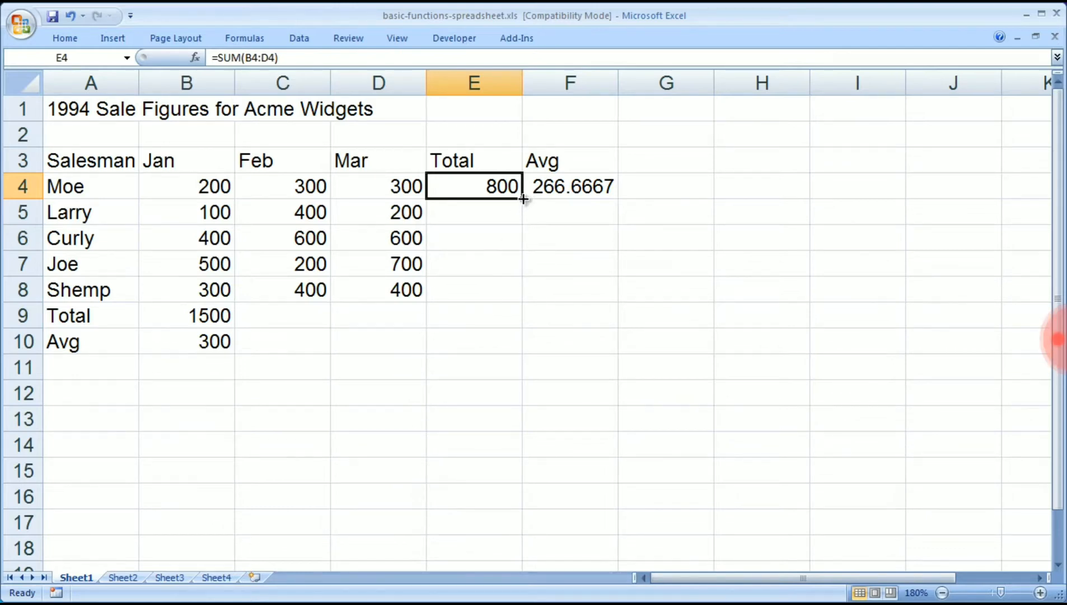
{"action": "left_click_drag", "start_coordinate": [523, 199], "coordinate": [522, 306]}
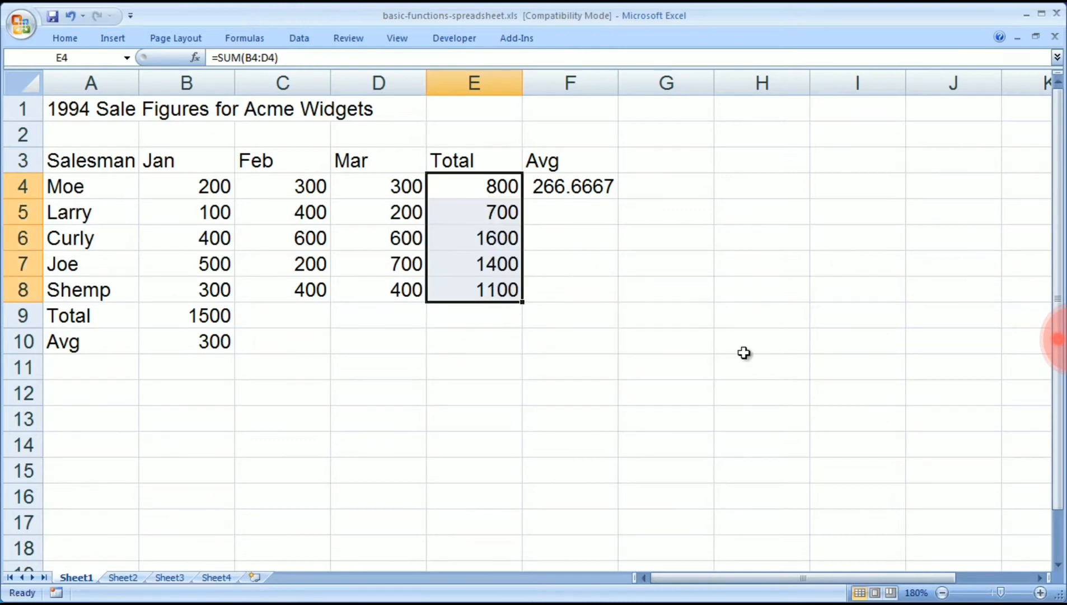
{"action": "left_click", "coordinate": [735, 275]}
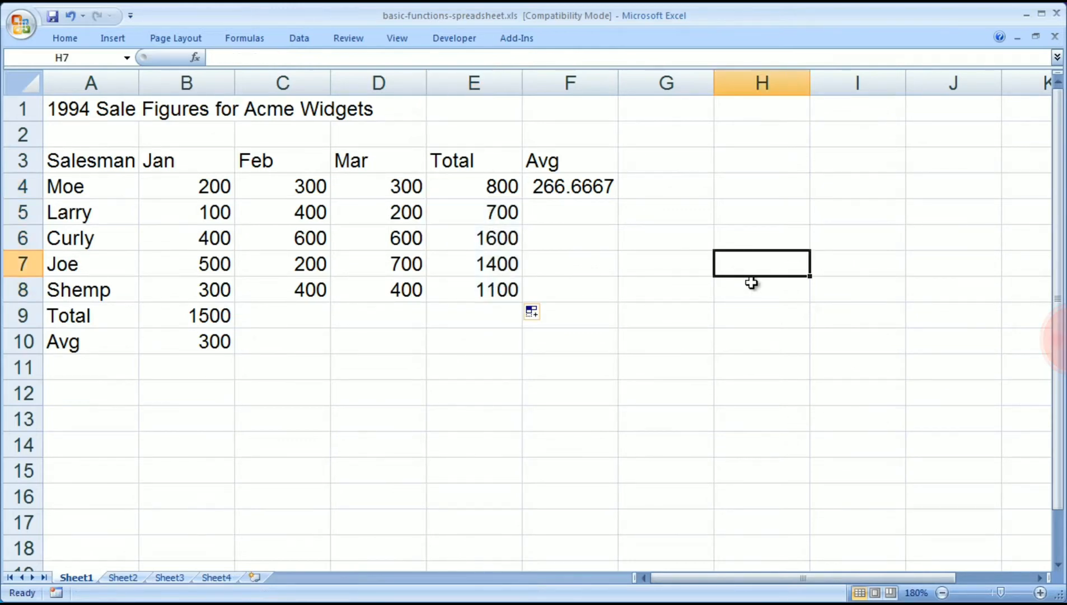
Examine the SUM formulas in cells E4, E5 and E6 to compare the row ranges they reference.
{"action": "double_click", "coordinate": [458, 183]}
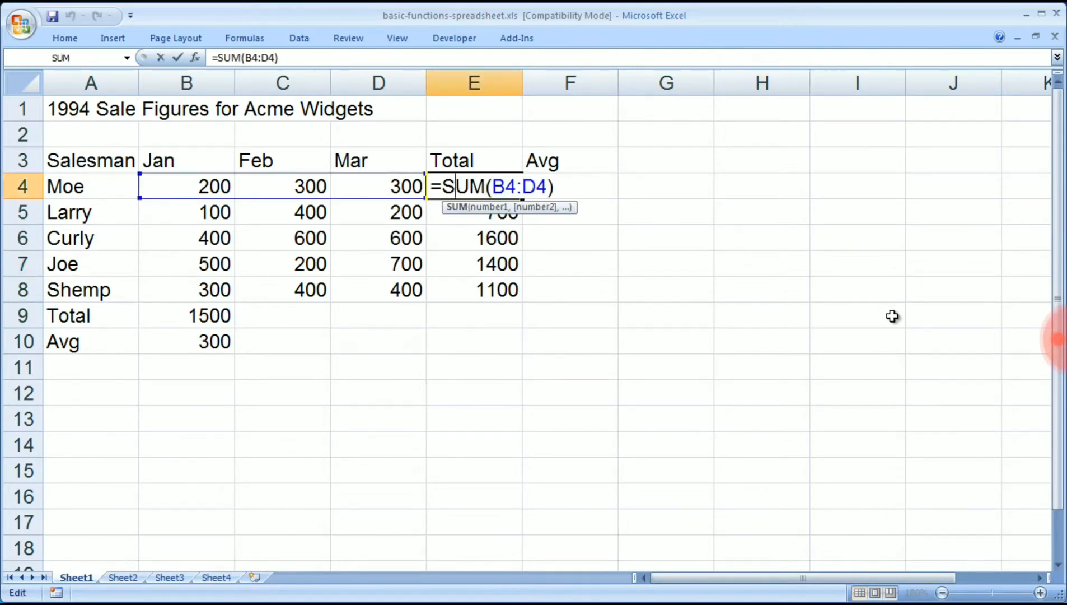
{"action": "left_click", "coordinate": [433, 187]}
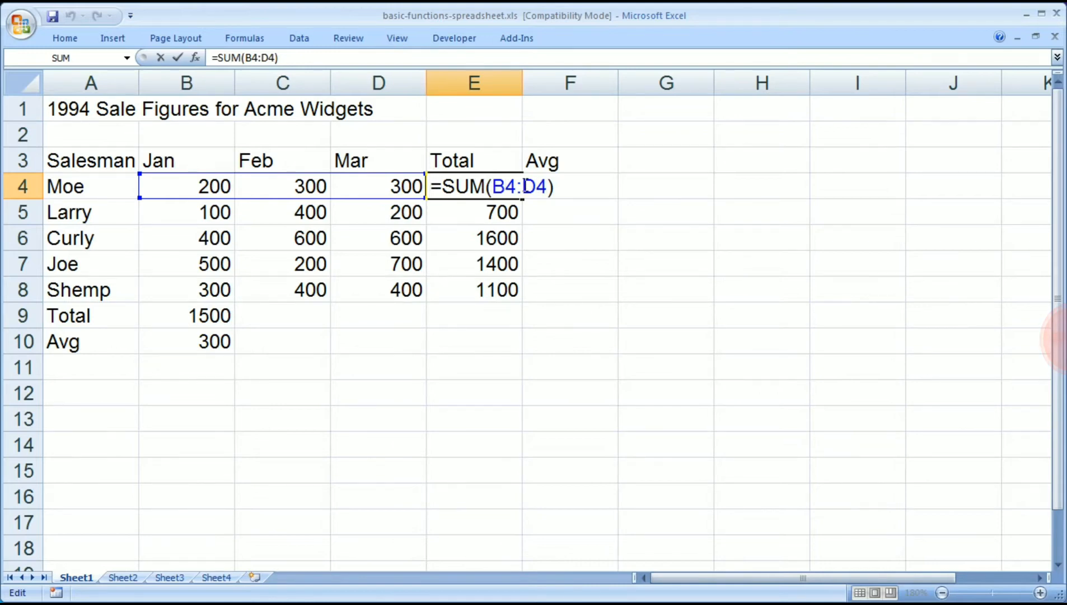
{"action": "key", "text": "Return"}
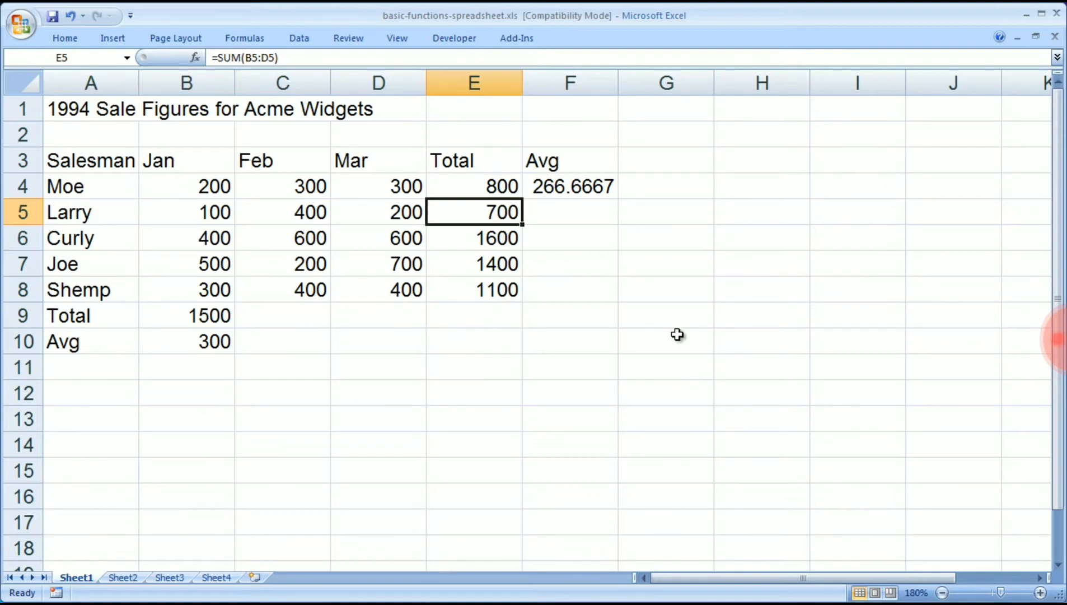
{"action": "double_click", "coordinate": [486, 212]}
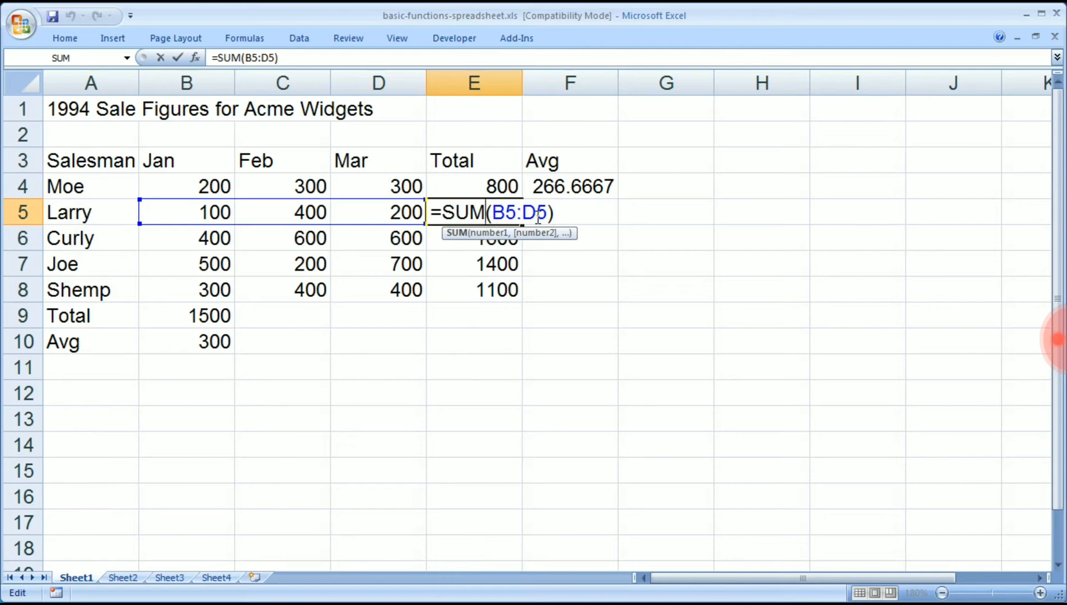
{"action": "key", "text": "Return"}
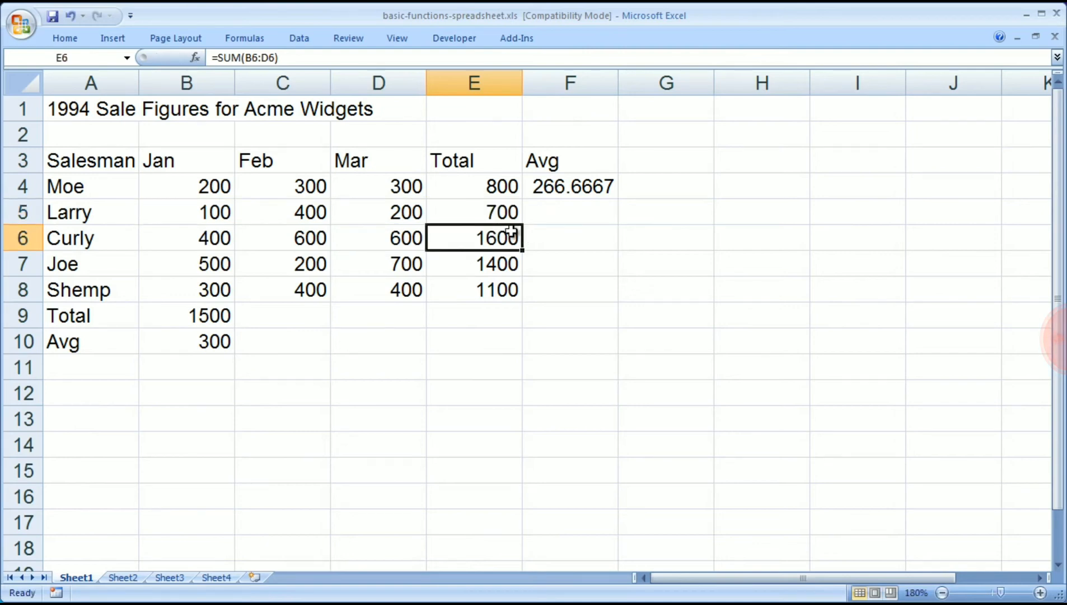
{"action": "double_click", "coordinate": [489, 237]}
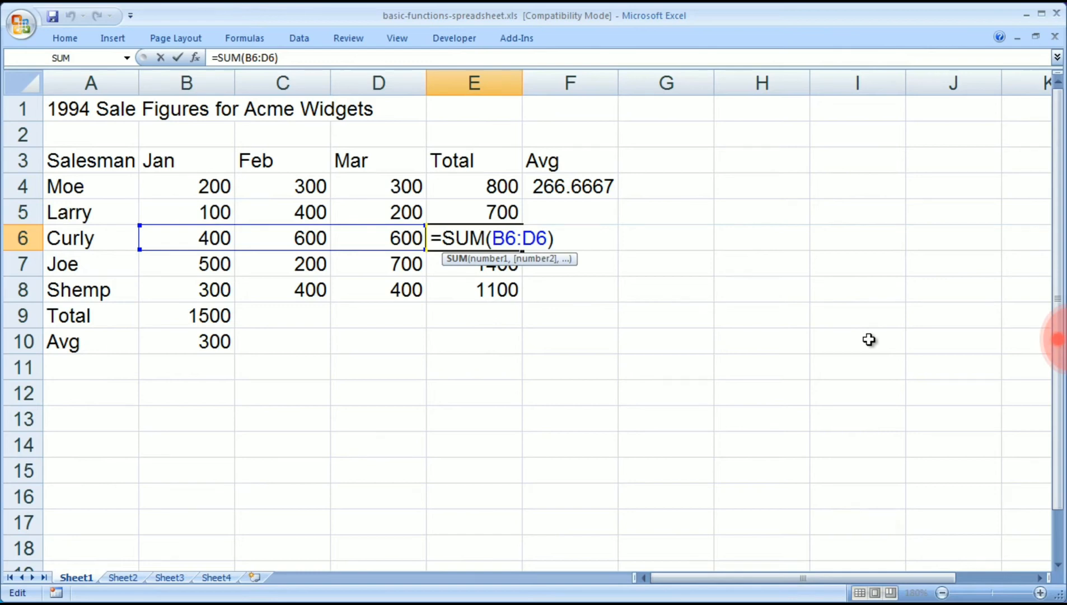
{"action": "key", "text": "Return"}
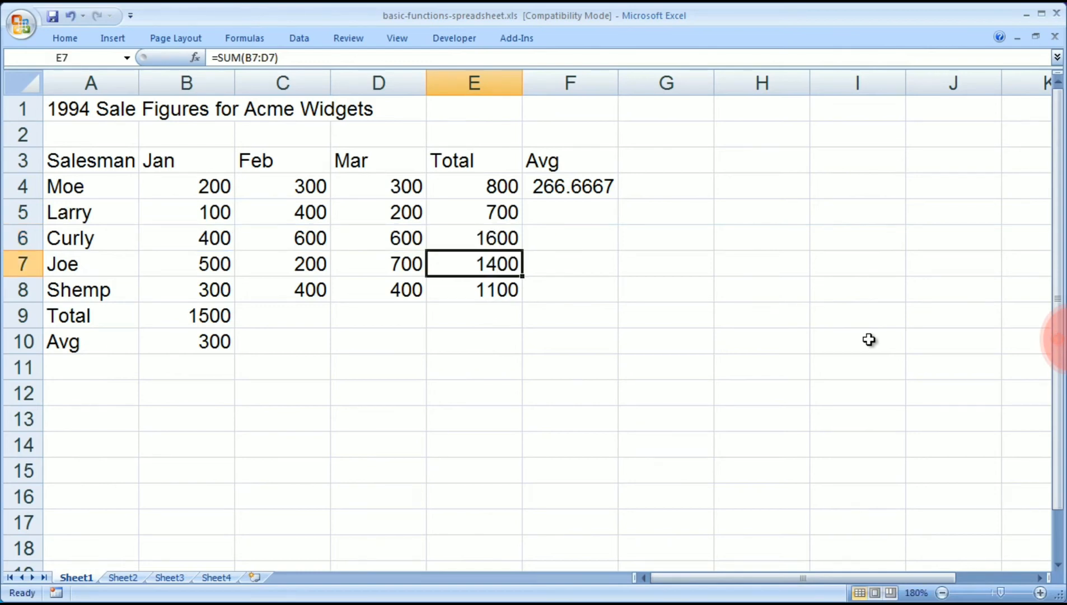
Fill the AVERAGE formula from cell F4 down through F8 and check the range referenced by the copy in F5.
{"action": "left_click", "coordinate": [564, 186]}
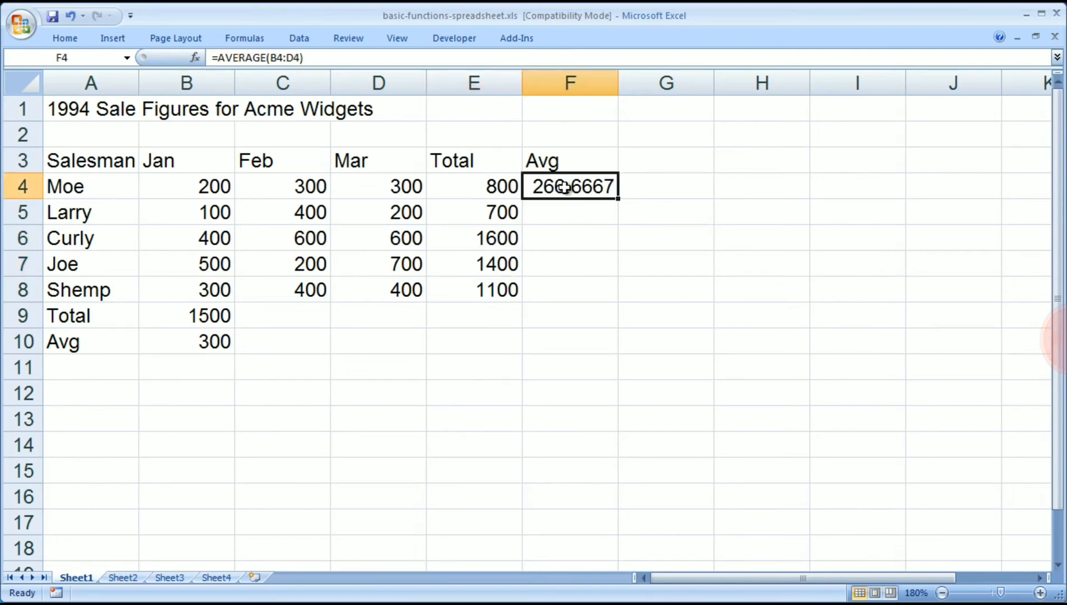
{"action": "double_click", "coordinate": [578, 189]}
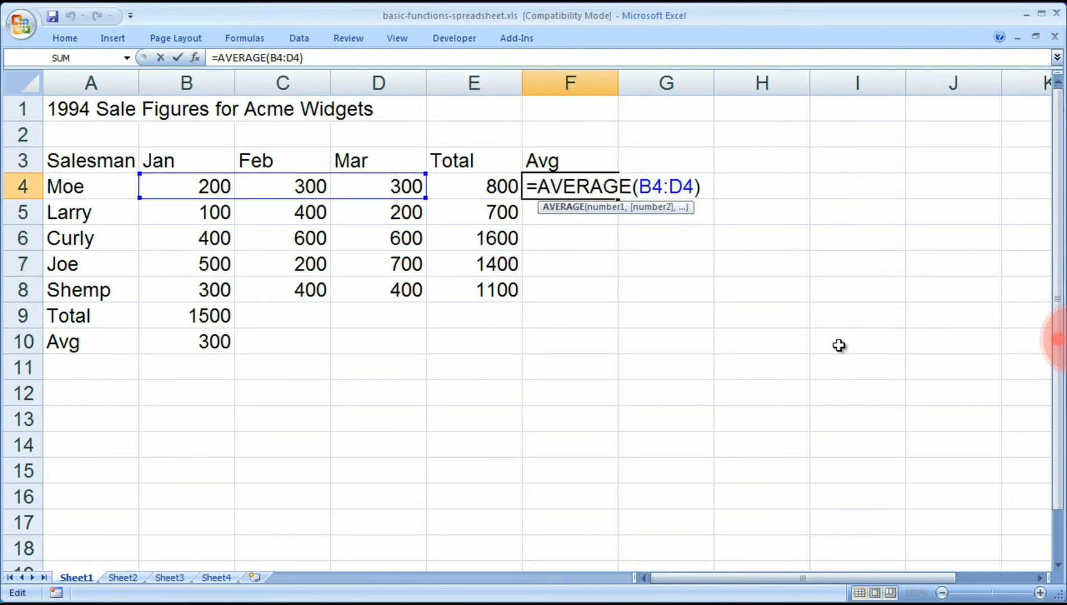
{"action": "key", "text": "Return"}
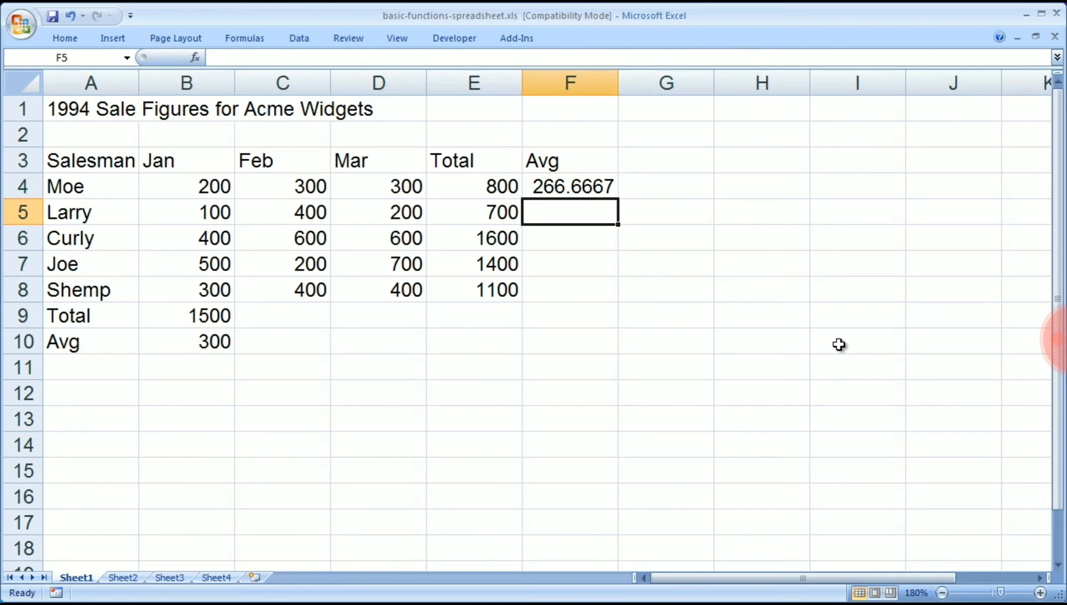
{"action": "left_click", "coordinate": [575, 189]}
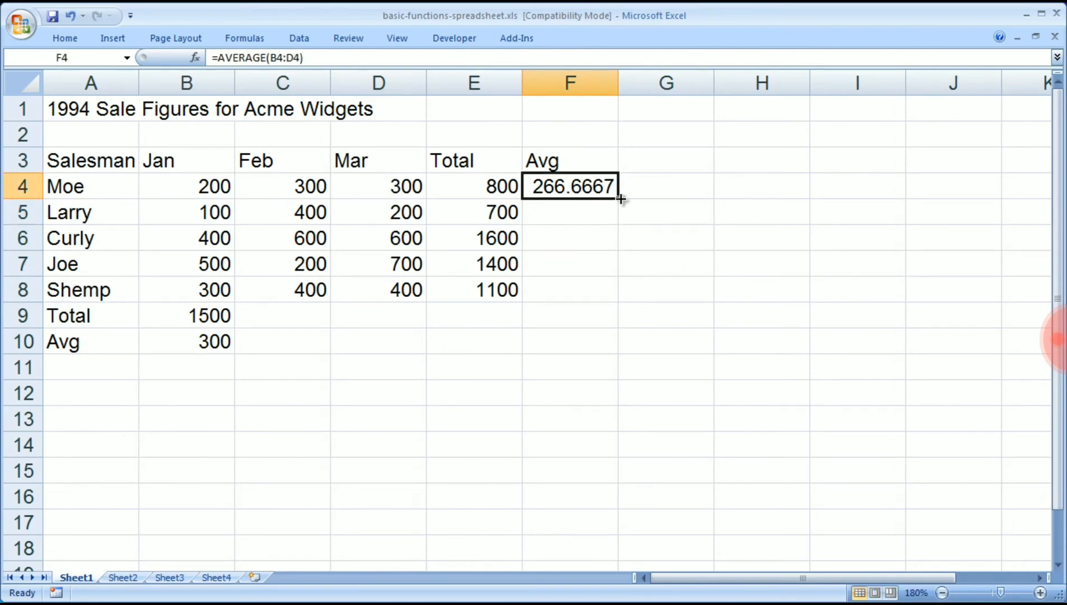
{"action": "left_click_drag", "start_coordinate": [620, 198], "coordinate": [608, 301]}
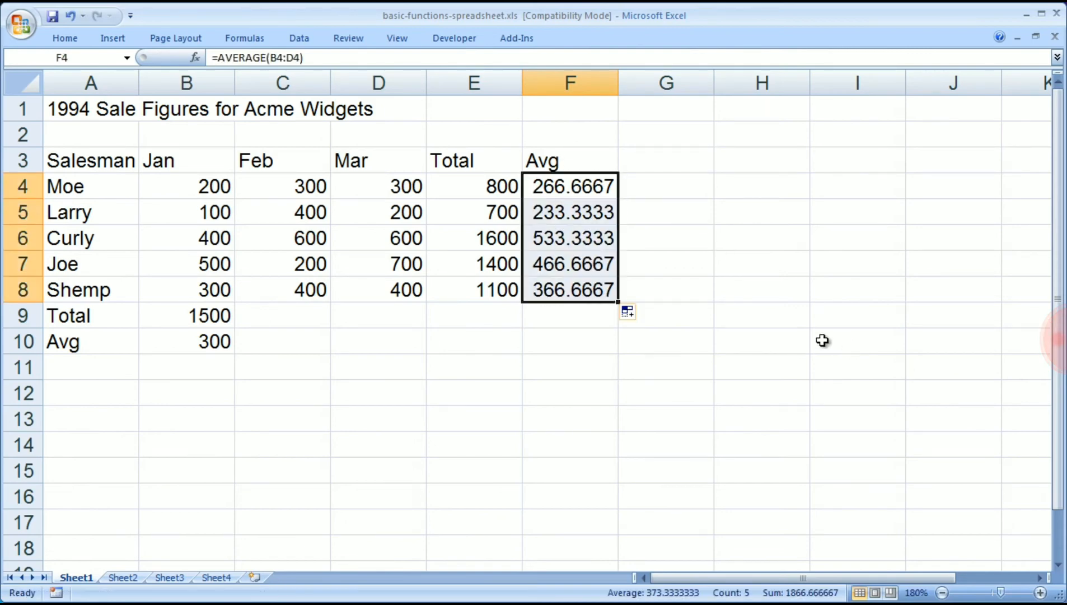
{"action": "left_click", "coordinate": [859, 340]}
{"action": "double_click", "coordinate": [552, 211]}
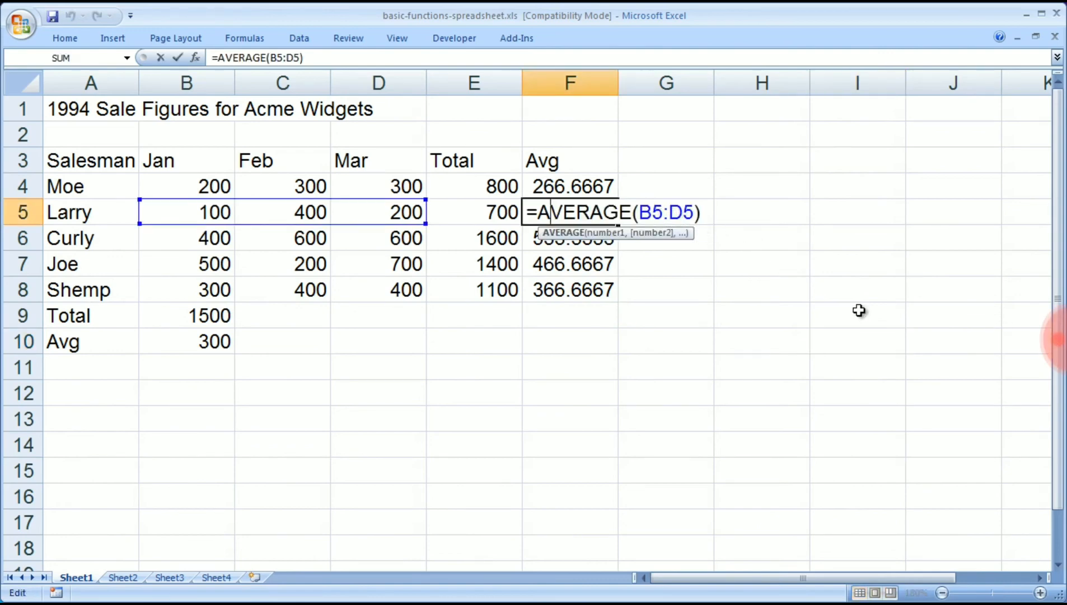
{"action": "key", "text": "Return"}
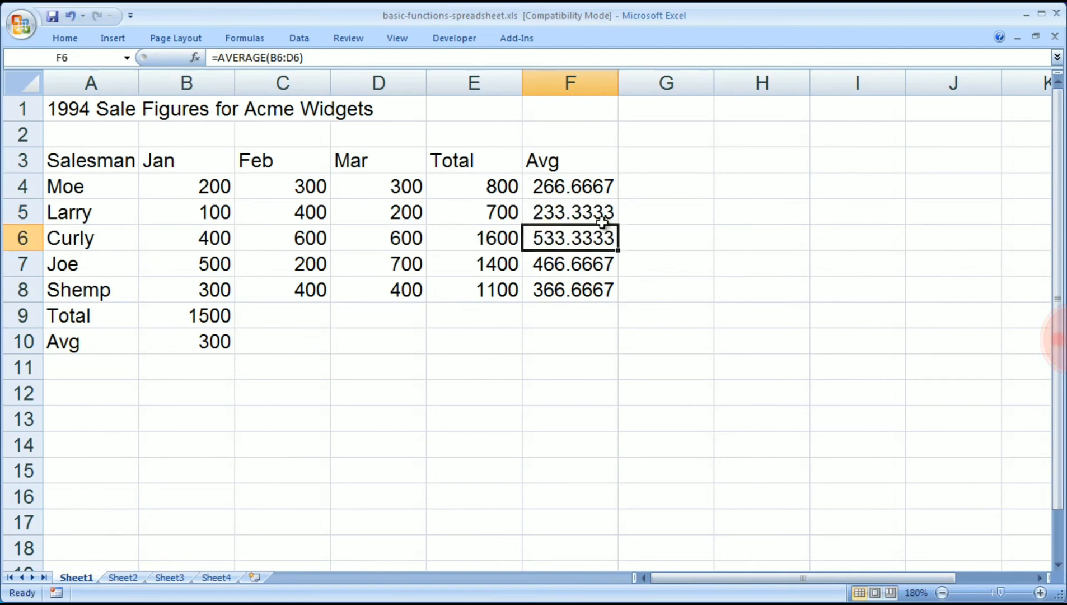
Fill the January total in B9 and the January average in B10 across to column D for February and March.
{"action": "left_click", "coordinate": [187, 316]}
{"action": "left_click_drag", "start_coordinate": [234, 329], "coordinate": [368, 326]}
{"action": "left_click", "coordinate": [196, 348]}
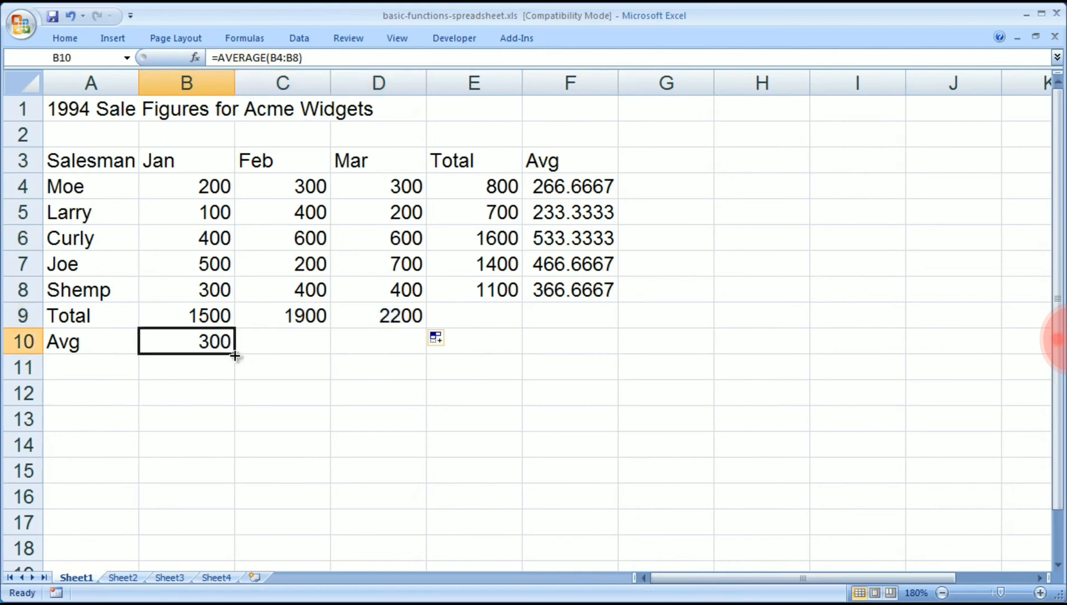
{"action": "left_click_drag", "start_coordinate": [234, 354], "coordinate": [400, 353]}
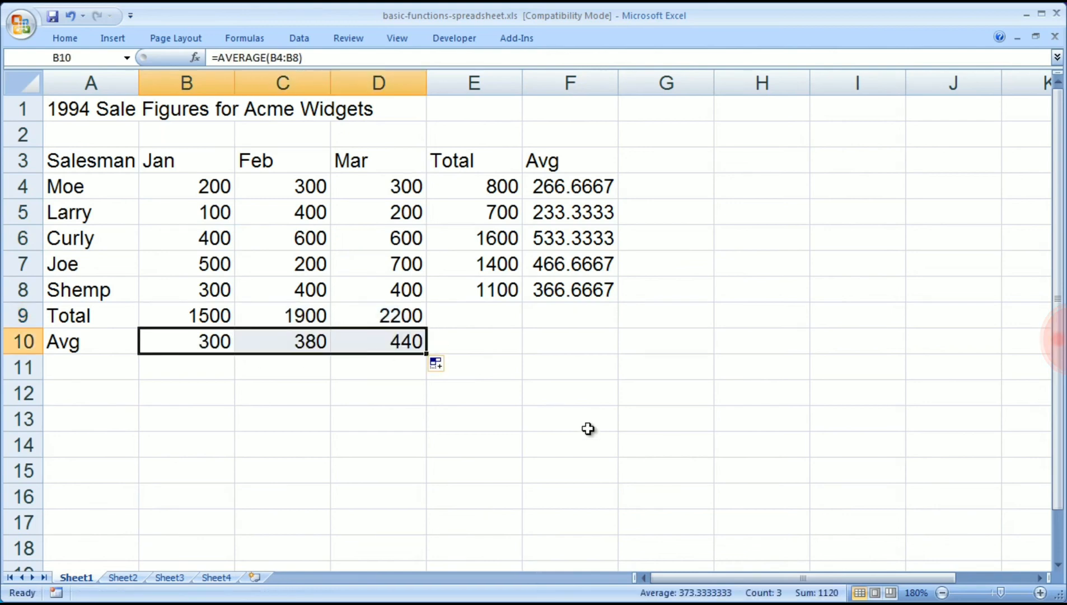
{"action": "left_click", "coordinate": [89, 114]}
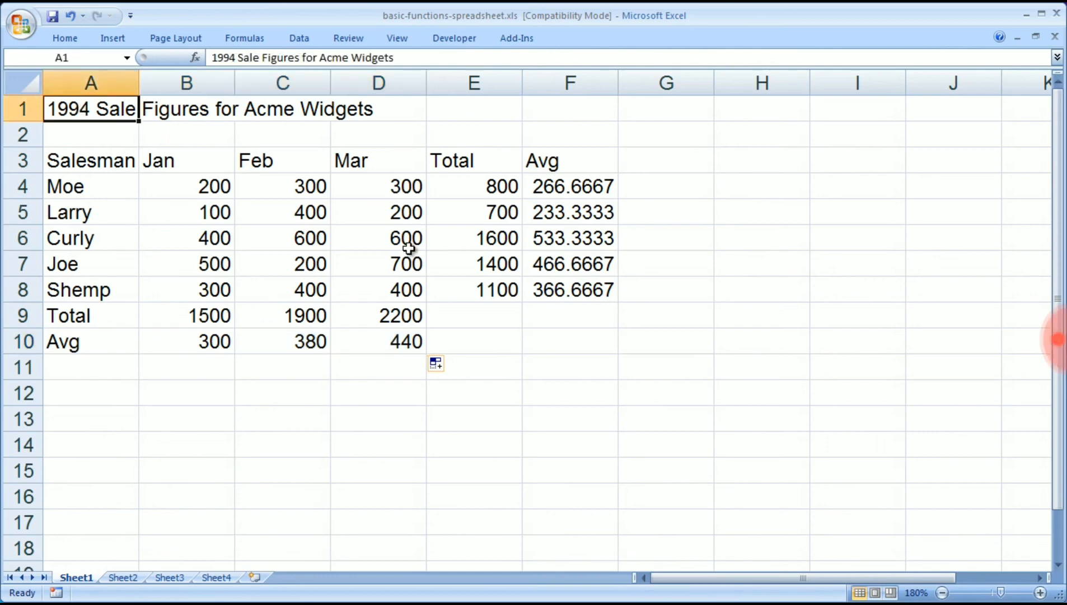